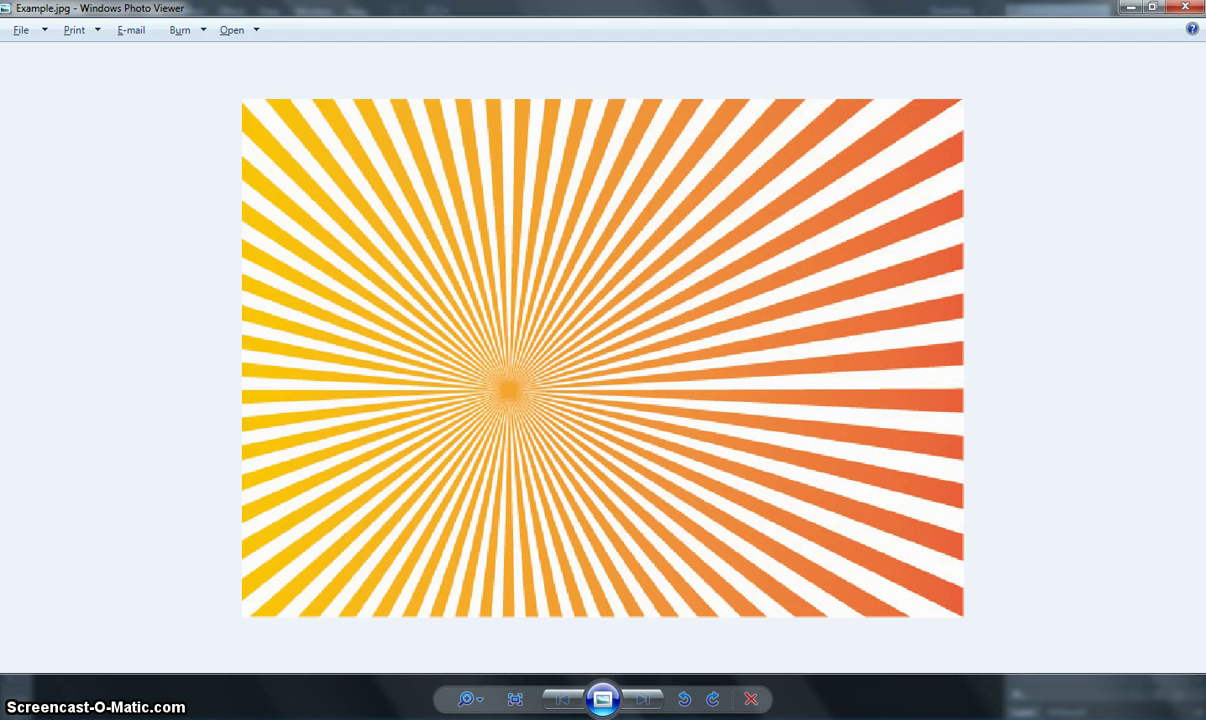
Switch from the Example.jpg sunburst in Photo Viewer over to Illustrator.
key("alt+Tab")
Create a Print-profile document named 'Sun burst', A4 landscape, with 3 mm bleed.
left_click(45, 12)
left_click(66, 33)
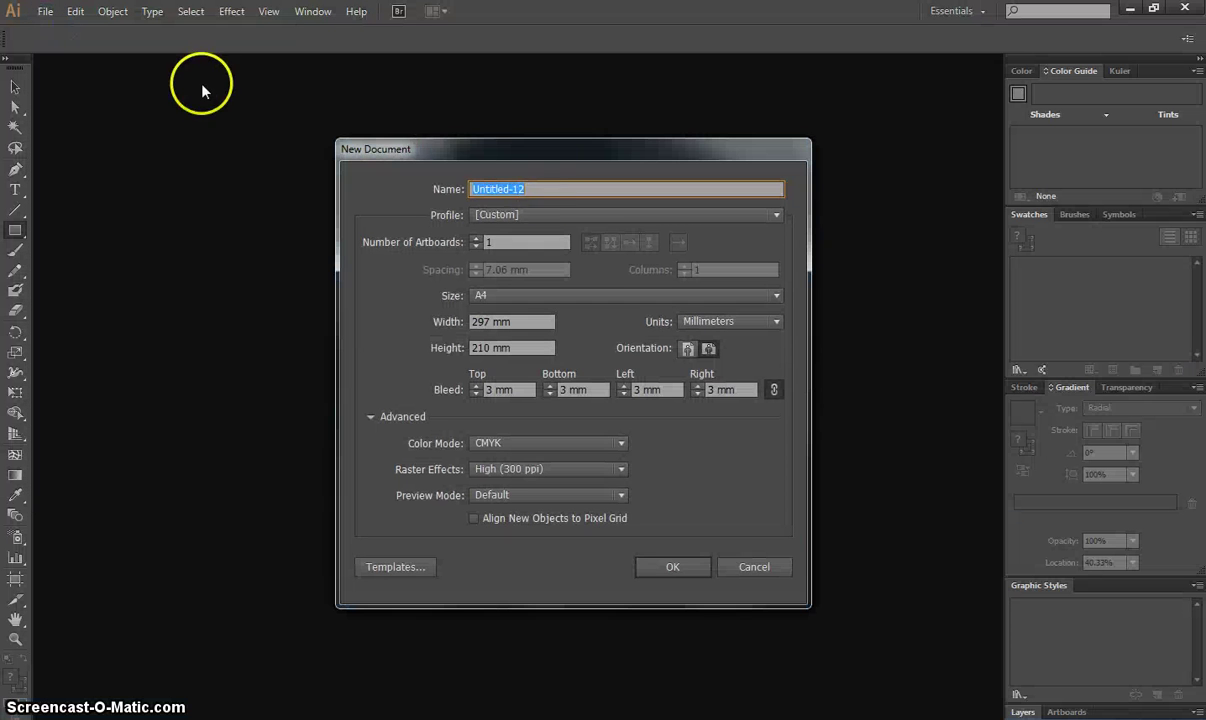
type("Sun burst")
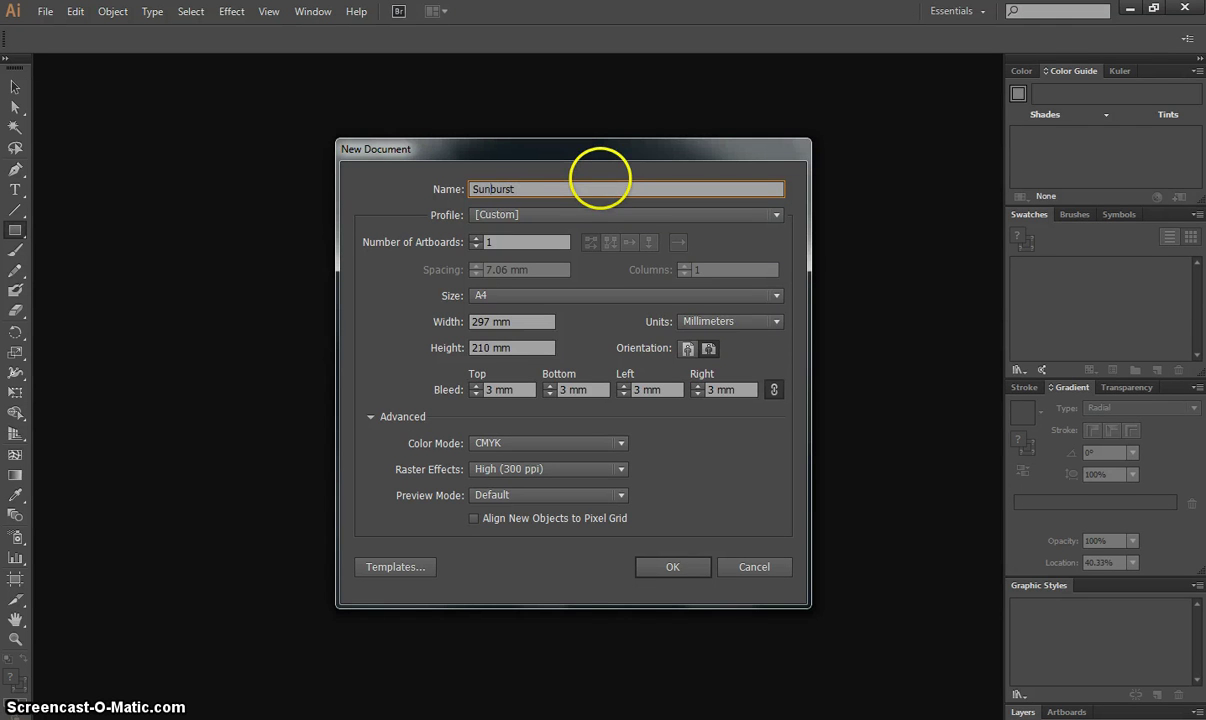
left_click(595, 215)
left_click(560, 247)
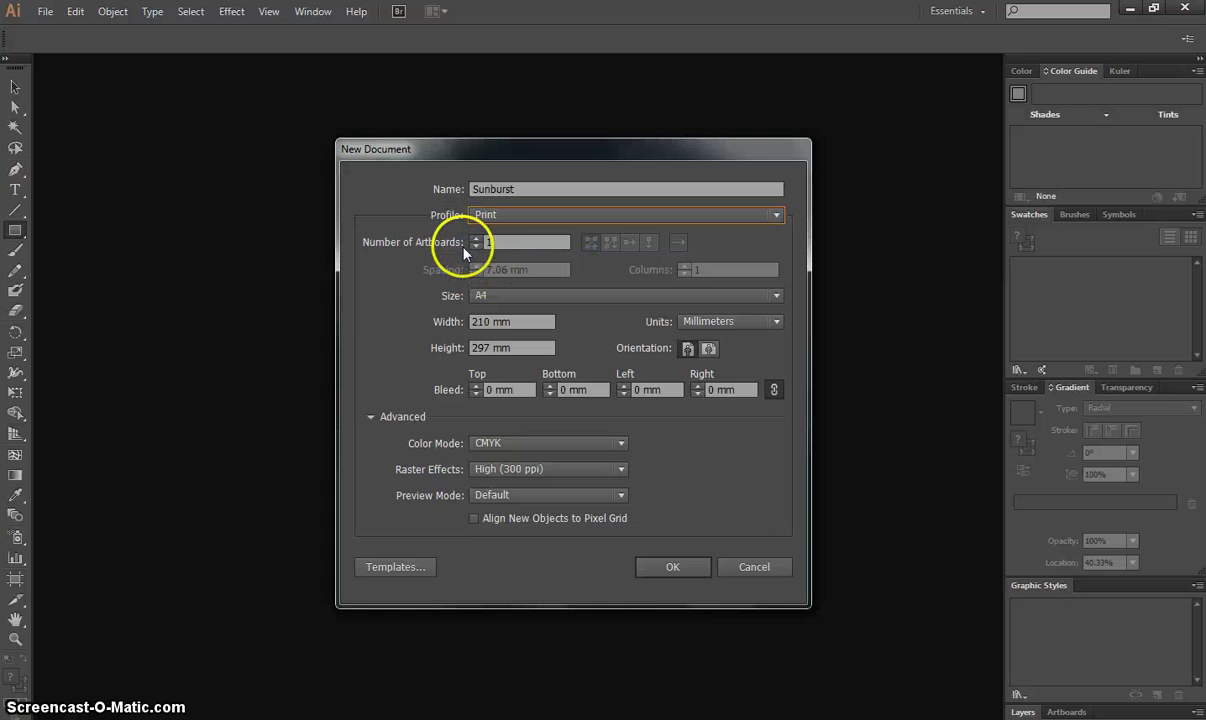
left_click(498, 302)
left_click(500, 390)
left_click(708, 349)
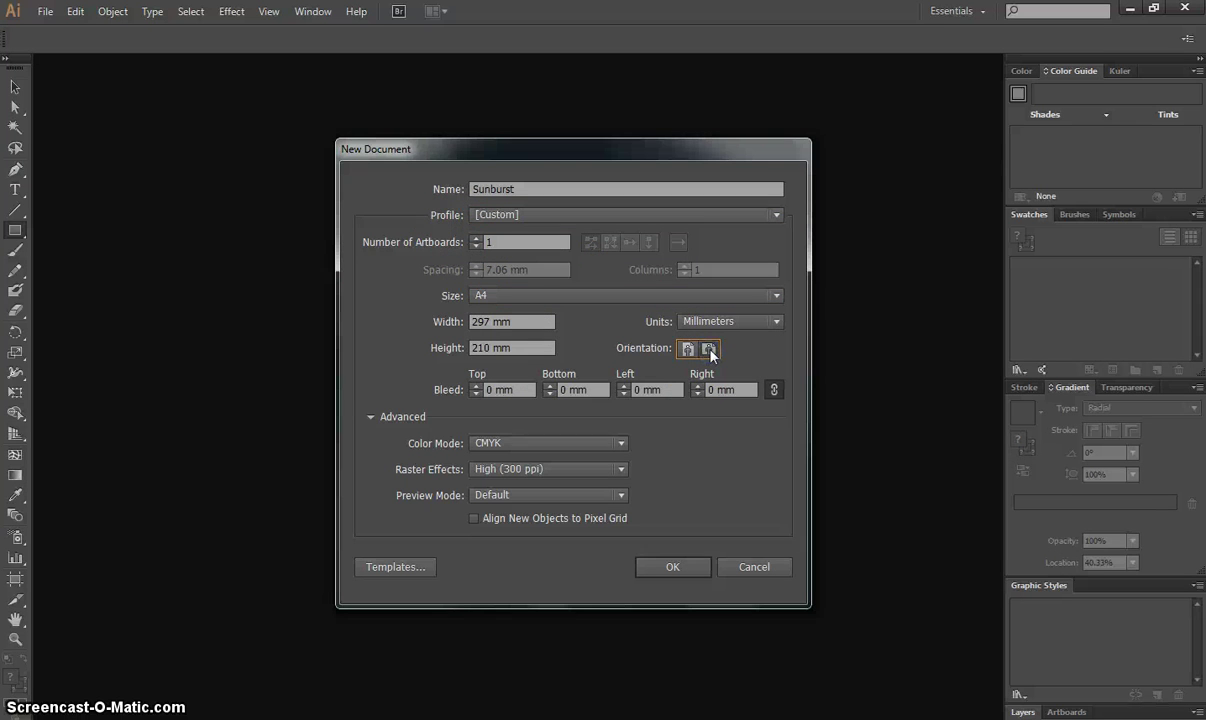
left_click(477, 385)
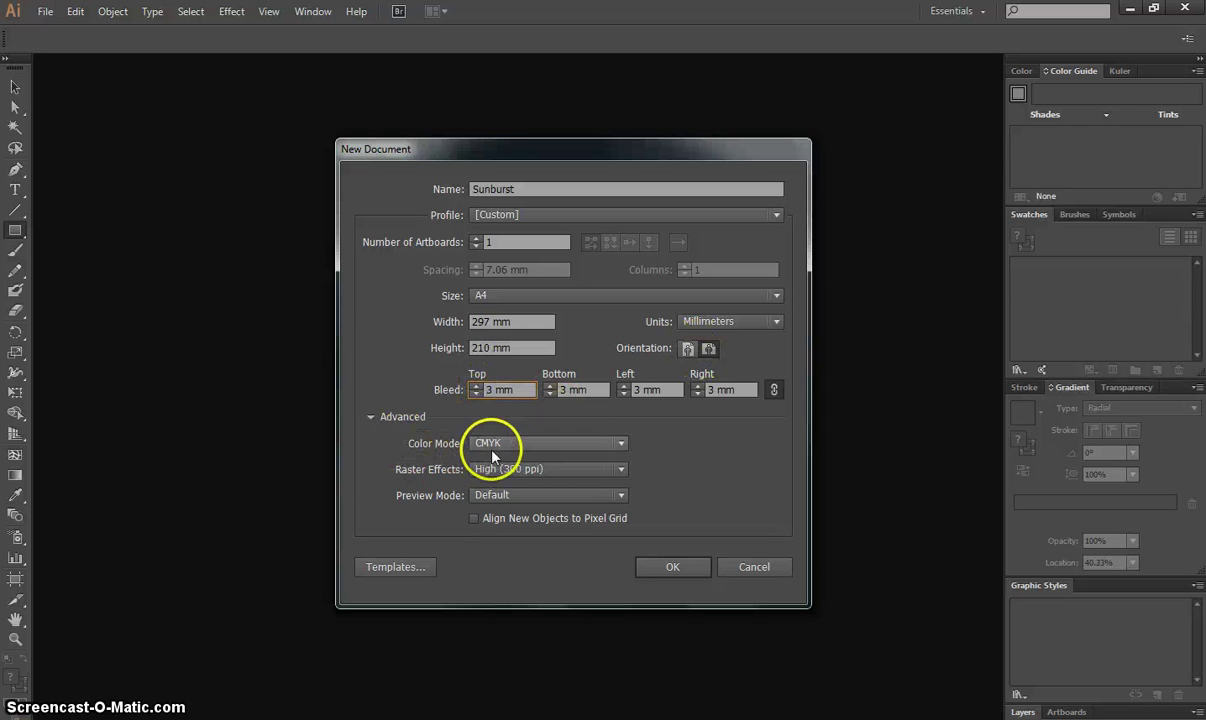
left_click(662, 568)
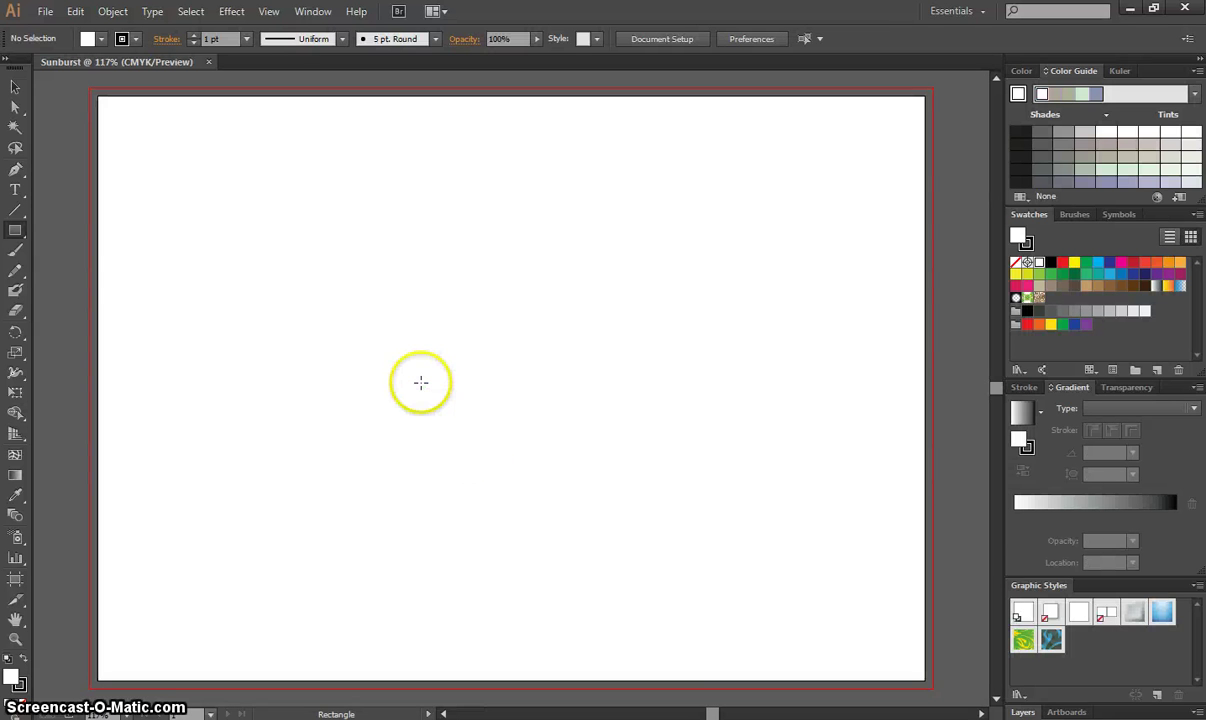
Choose the Ellipse tool with fill set to None and a black stroke.
left_click_drag(15, 230, 90, 270)
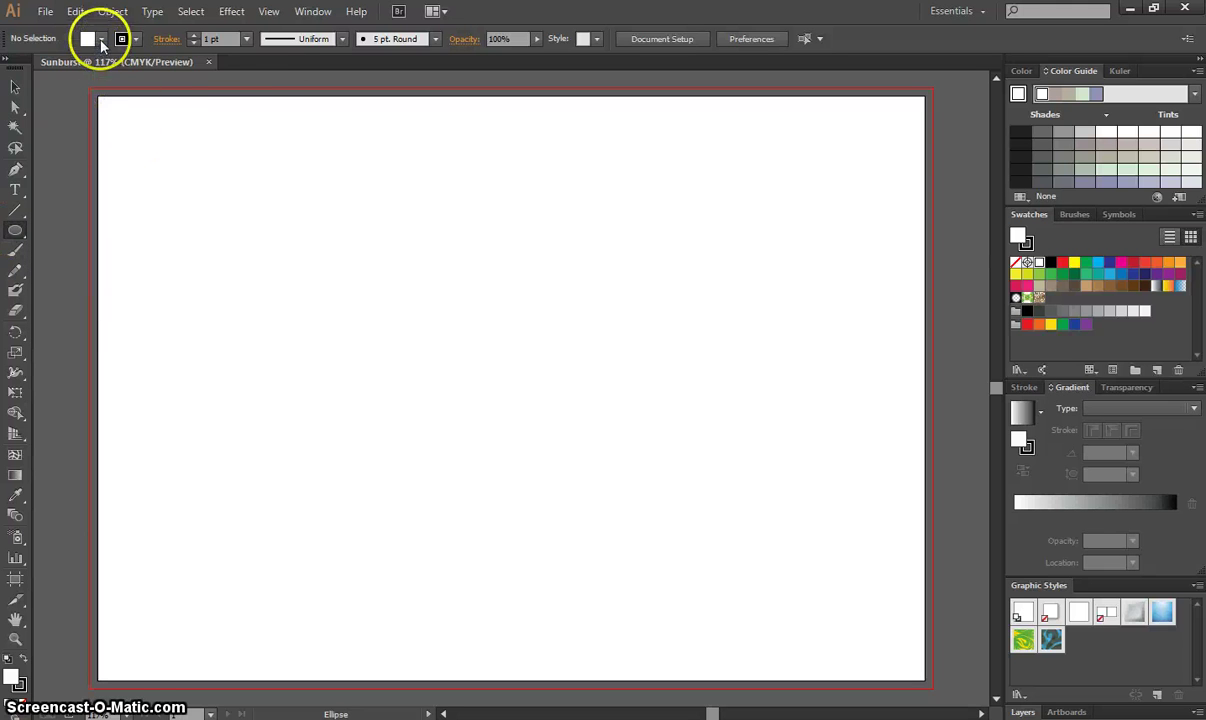
left_click(100, 39)
left_click(10, 68)
left_click(130, 40)
left_click(44, 68)
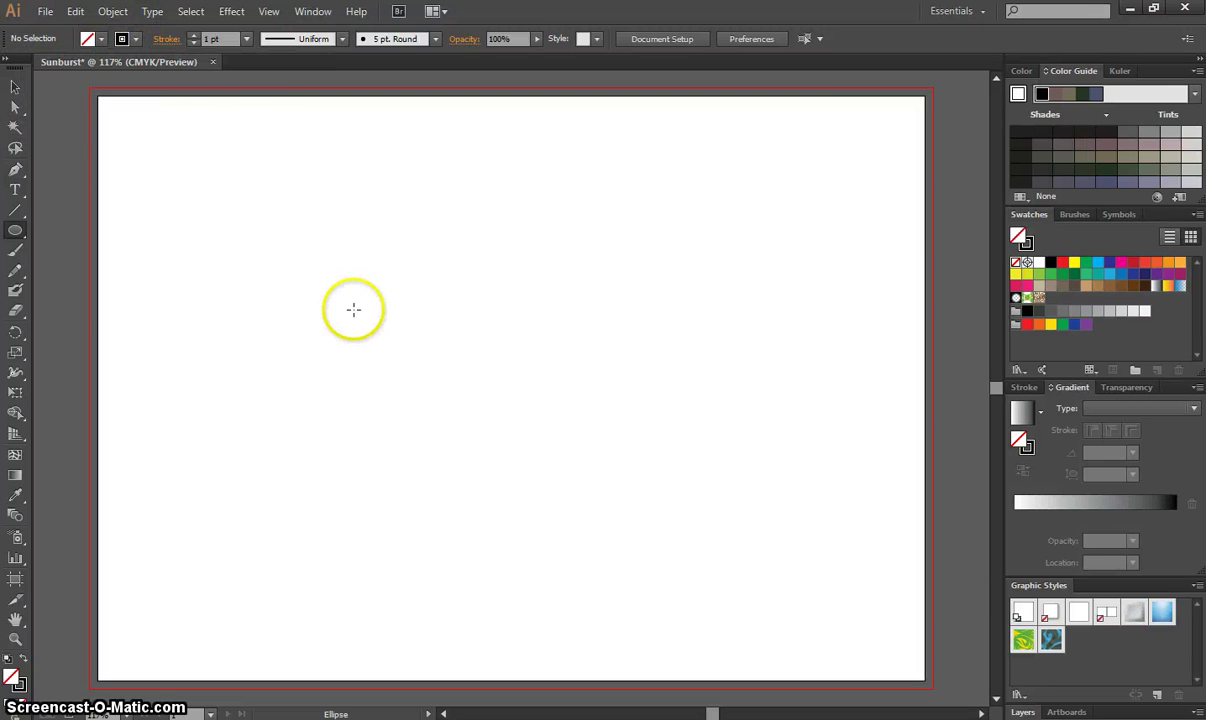
Draw a 114.879 mm circle mid-artboard and nudge it up and to the right.
left_click_drag(330, 241, 650, 521)
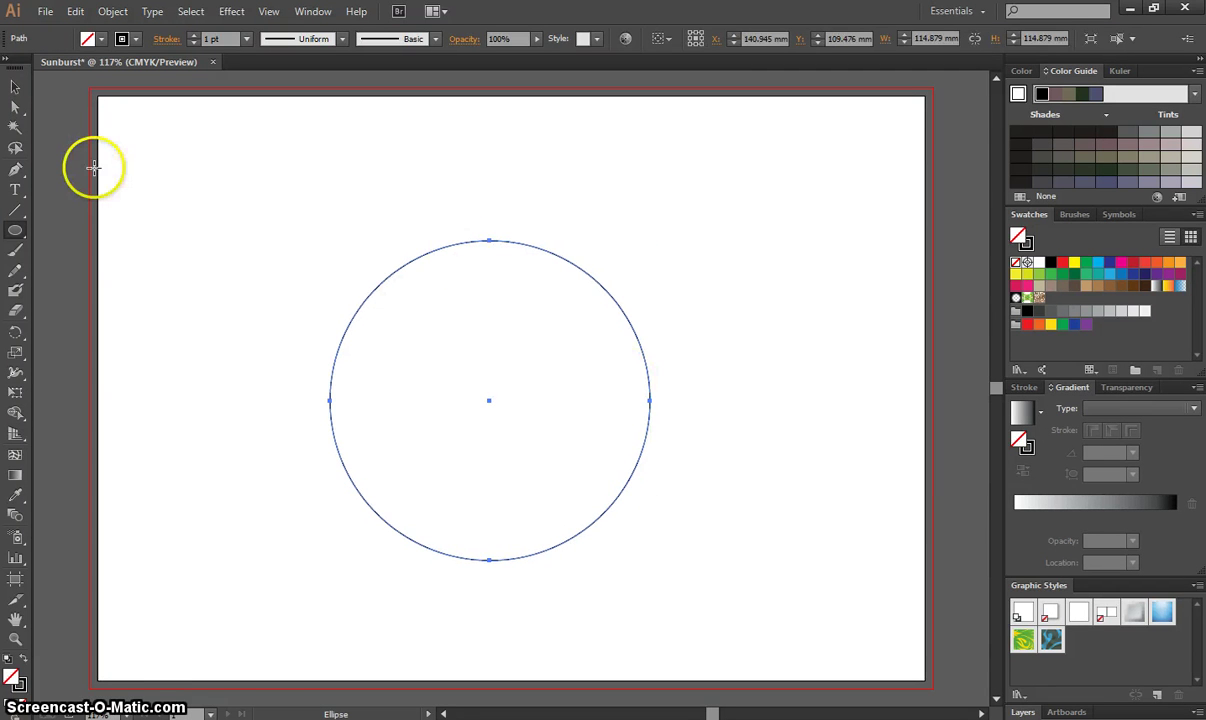
key("Up")
key("Up")
key("Up")
key("Up")
key("Up")
key("Up")
key("Up")
key("Up")
key("Up")
key("Up")
key("Up")
key("Up")
key("Up")
key("Up")
key("Up")
key("Up")
key("shift+Right")
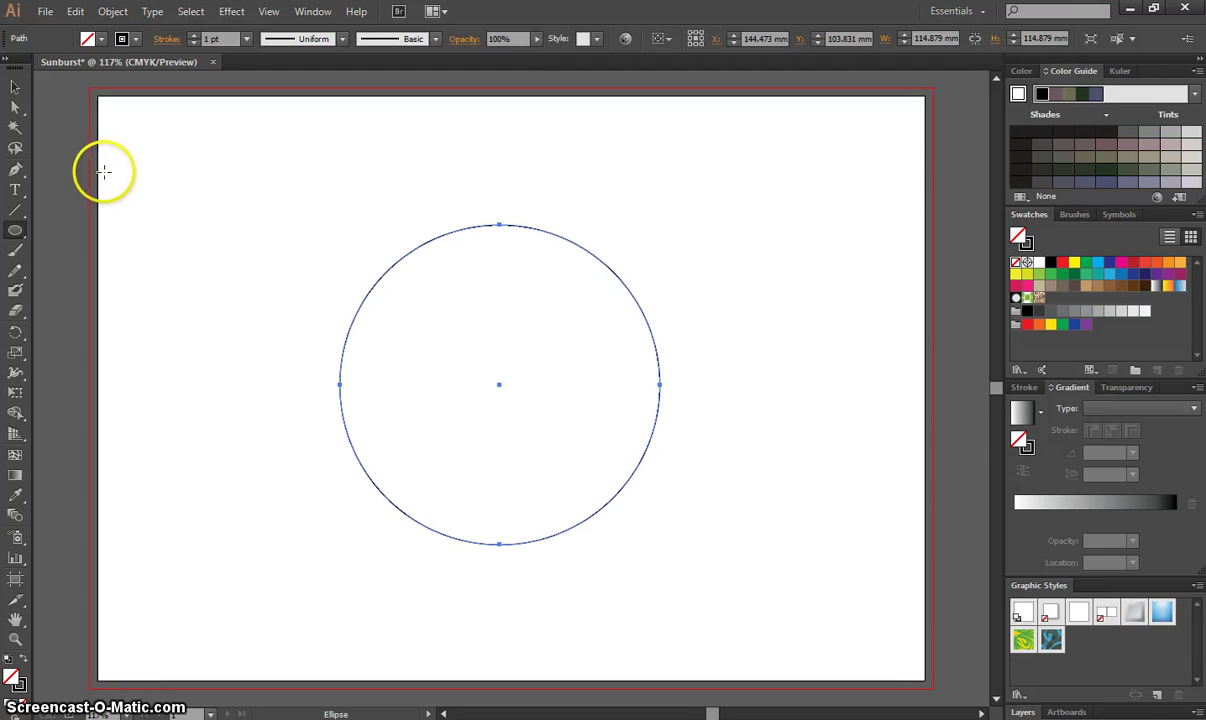
Set the selected circle's stroke weight to 200 pt in the Appearance panel.
left_click(13, 88)
left_click(312, 11)
left_click(436, 197)
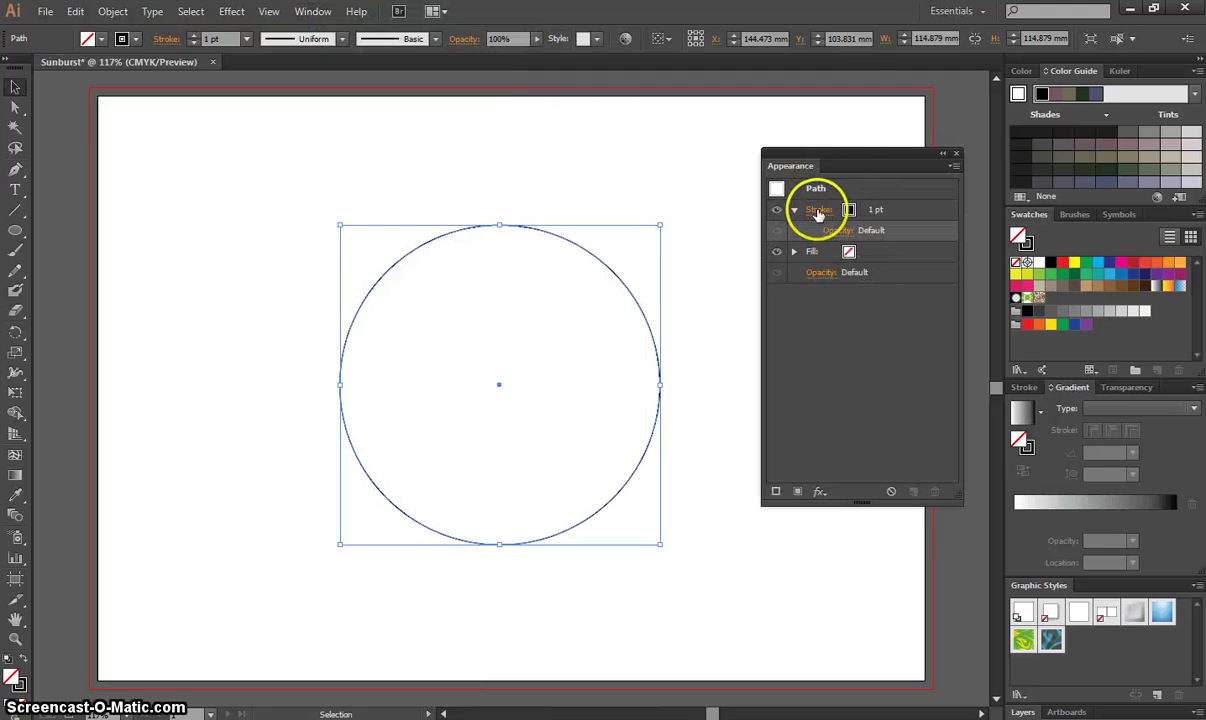
left_click(875, 209)
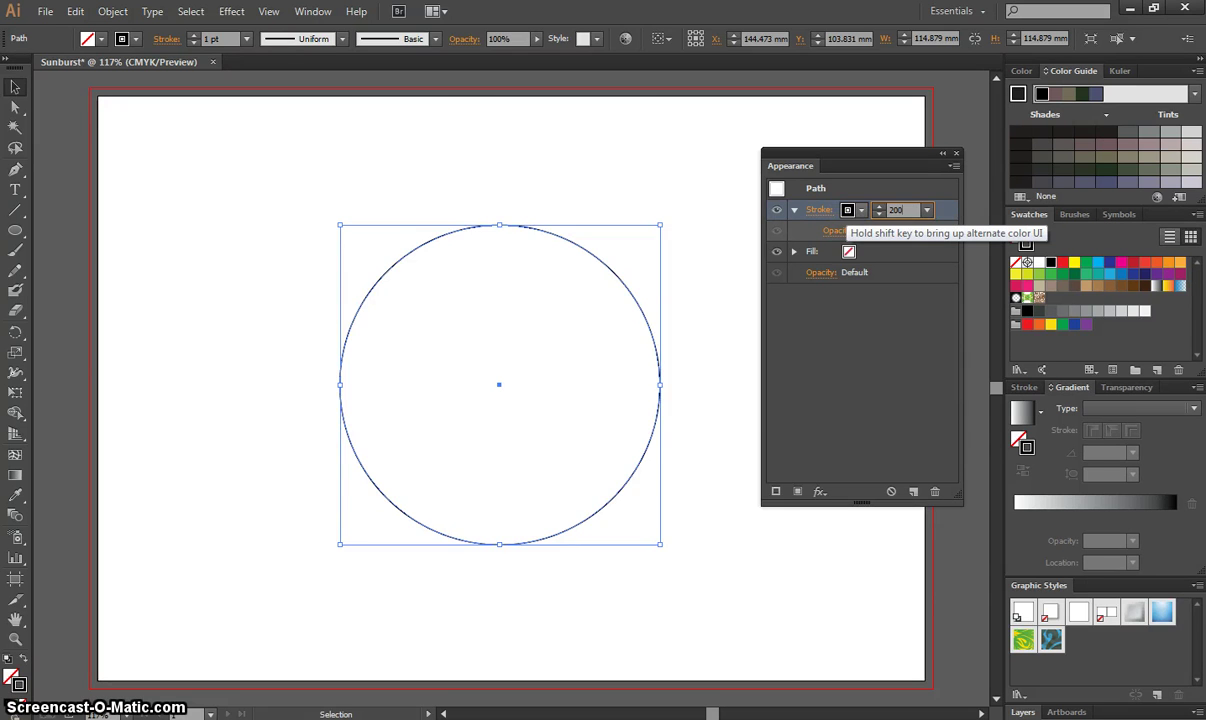
type("200")
key("Return")
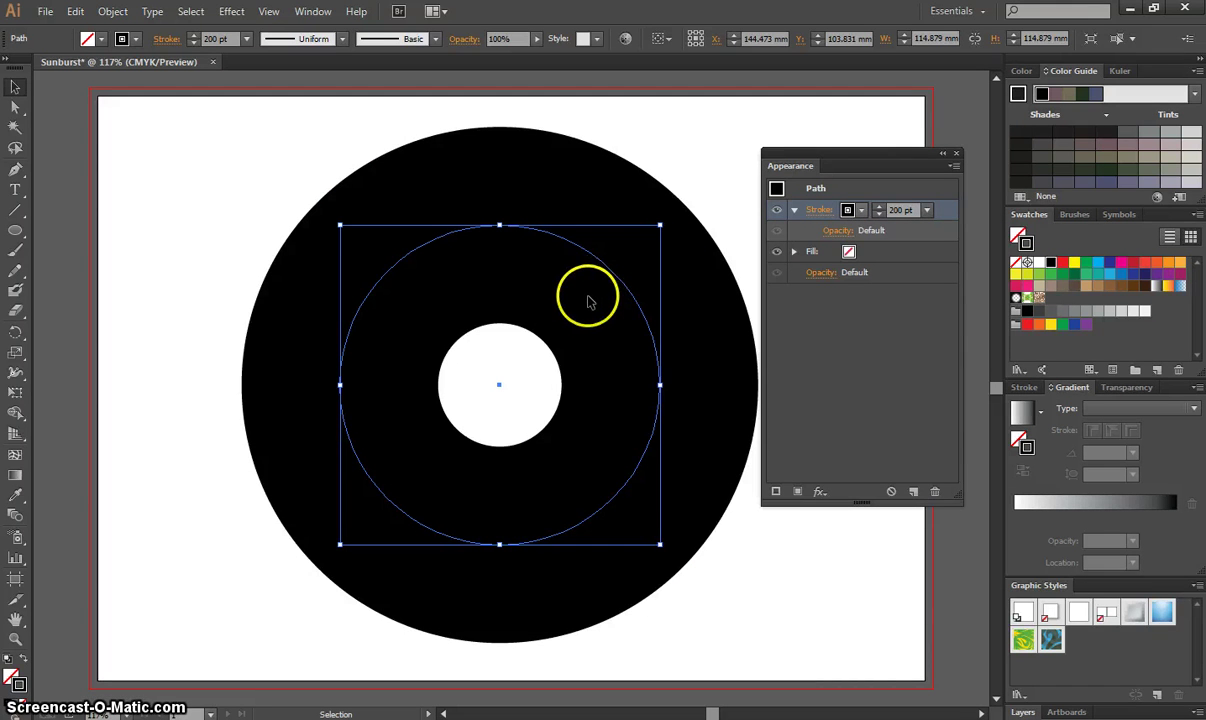
left_click(818, 211)
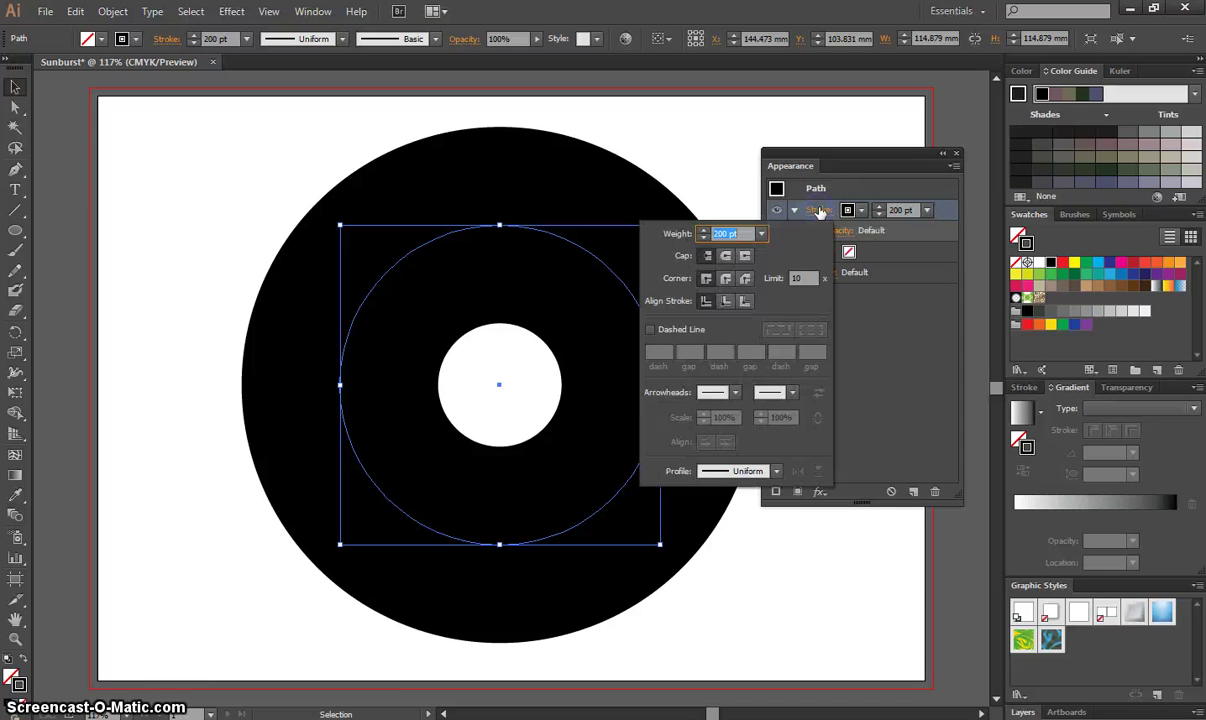
Make the ring's stroke a 10 pt dashed line aligned to corners and path ends.
left_click(650, 330)
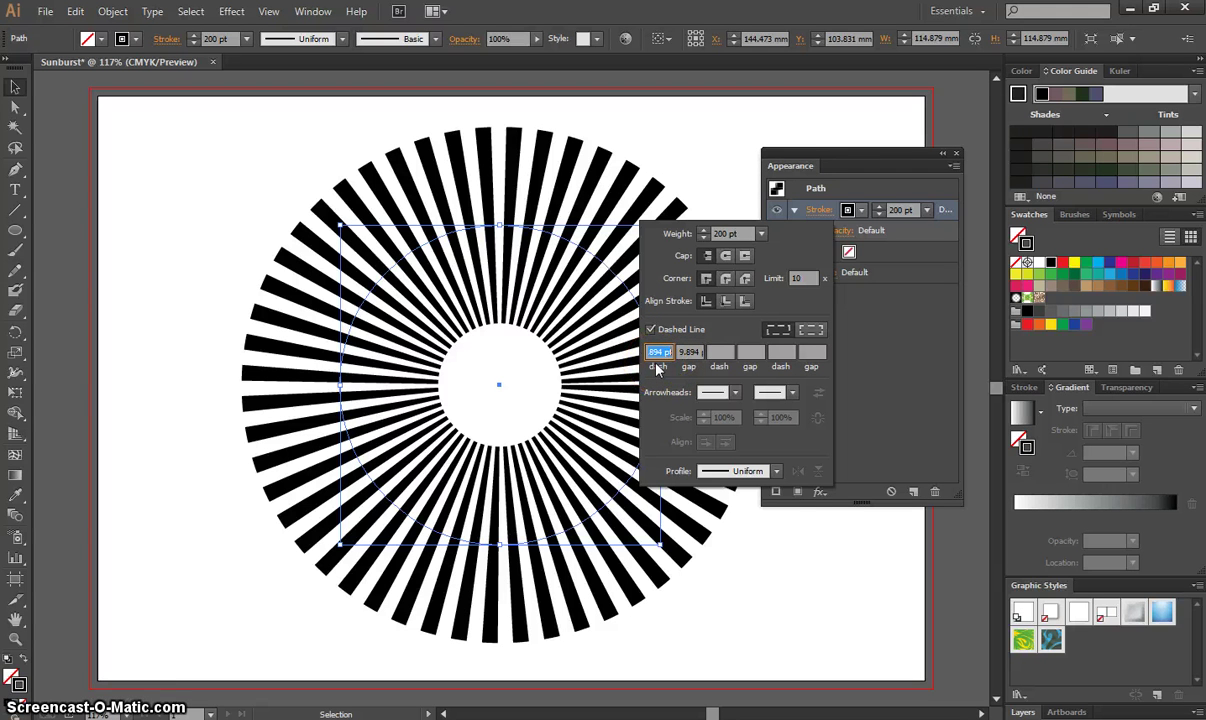
key("Tab")
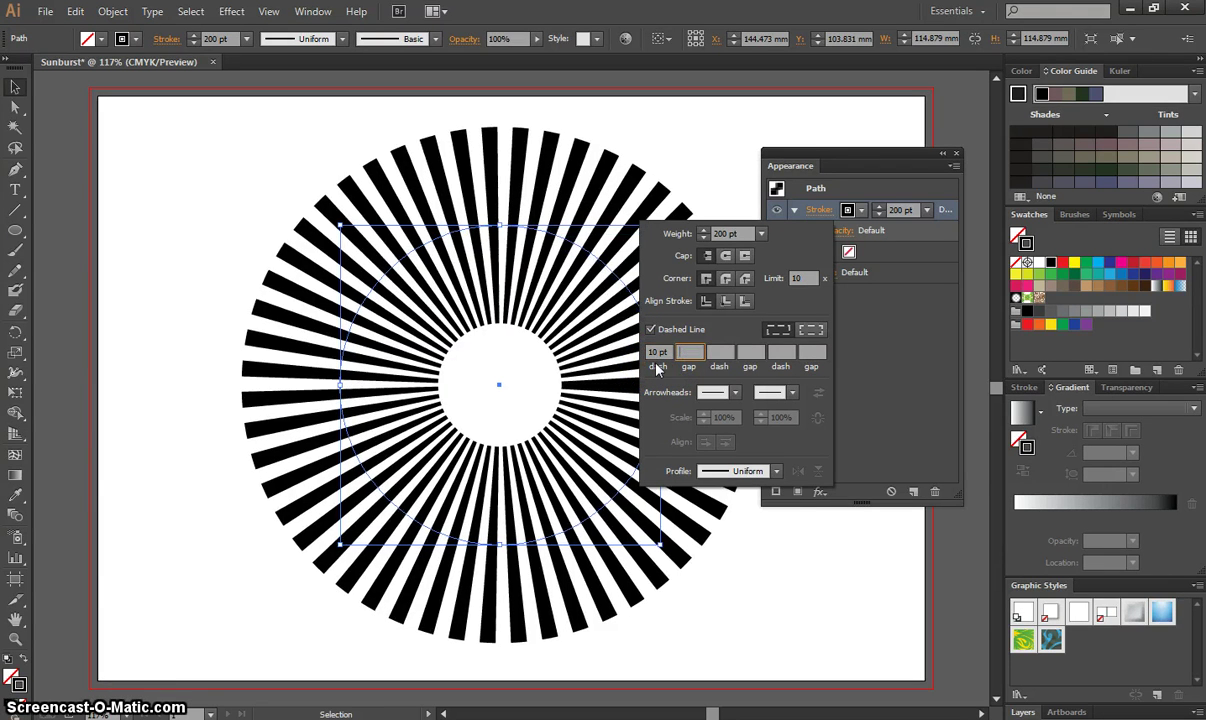
left_click(652, 352)
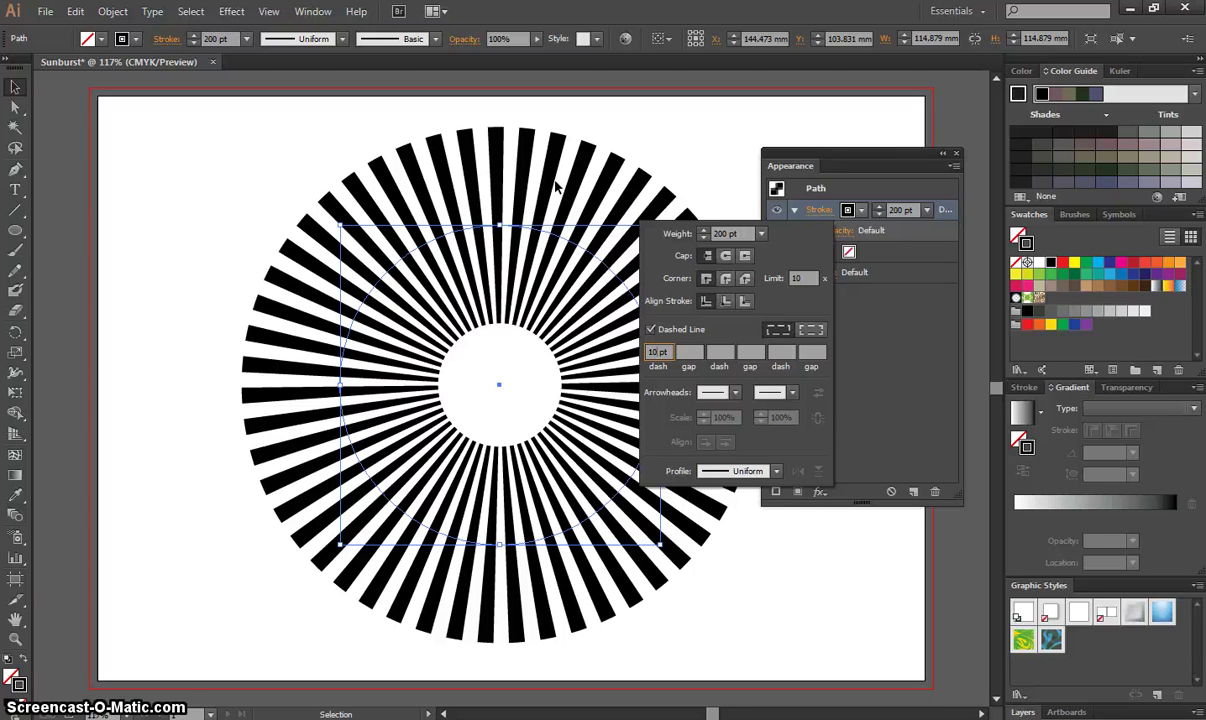
left_click(818, 331)
left_click(816, 332)
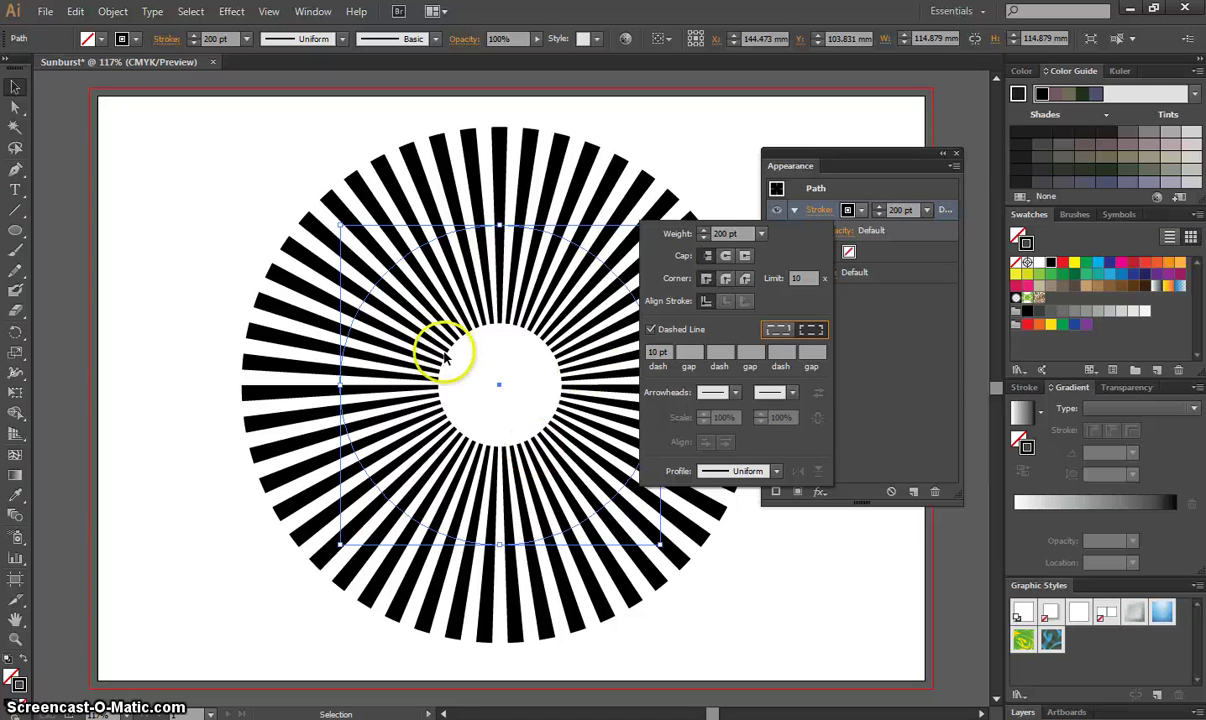
left_click(958, 157)
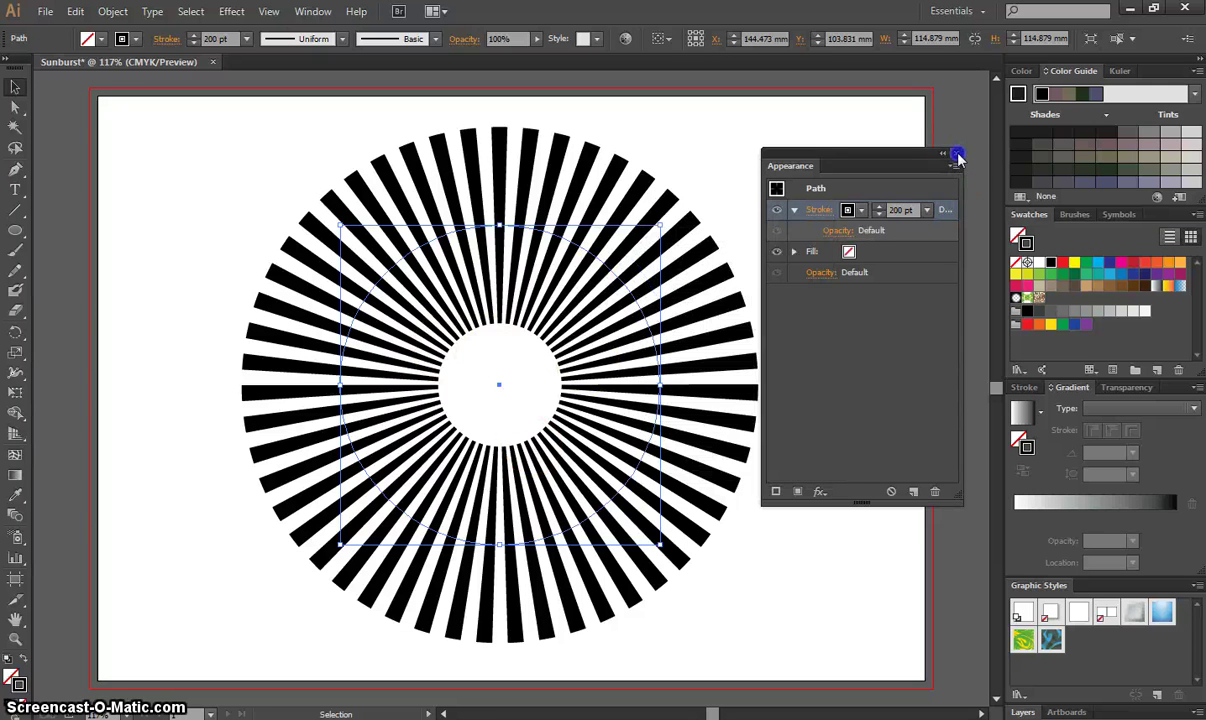
Apply Object > Expand Appearance, then Expand with Fill and Stroke to get solid rays.
left_click(957, 156)
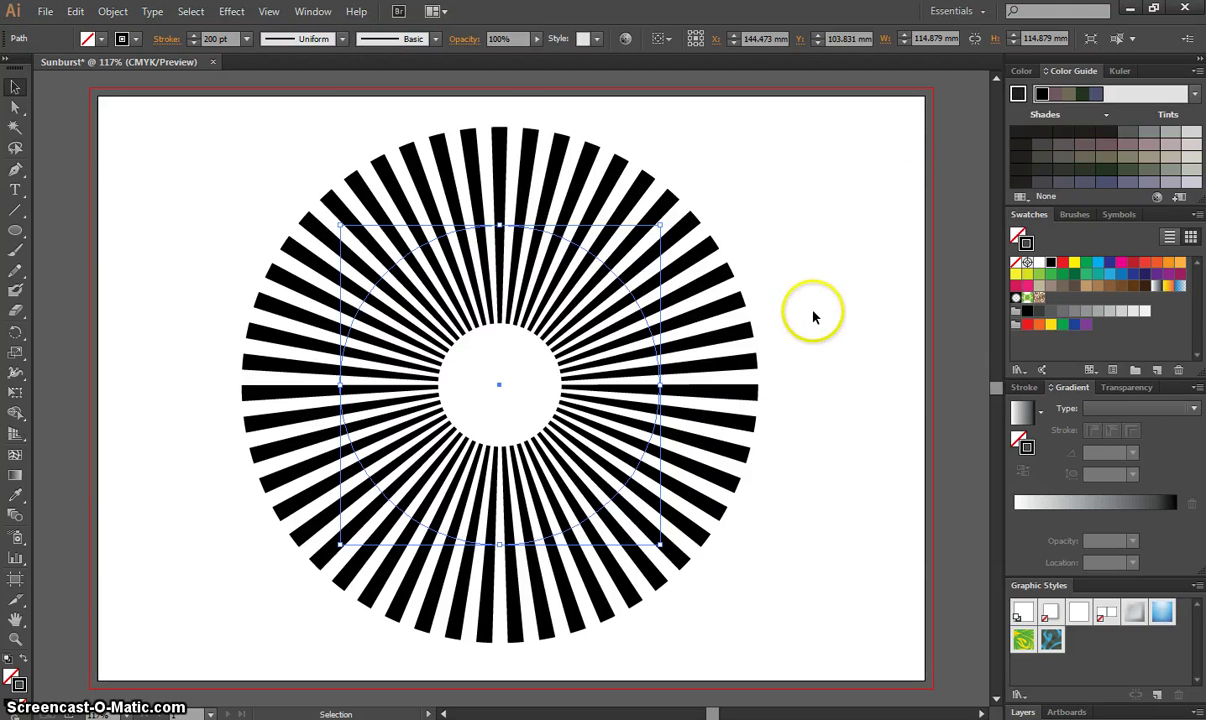
left_click(112, 12)
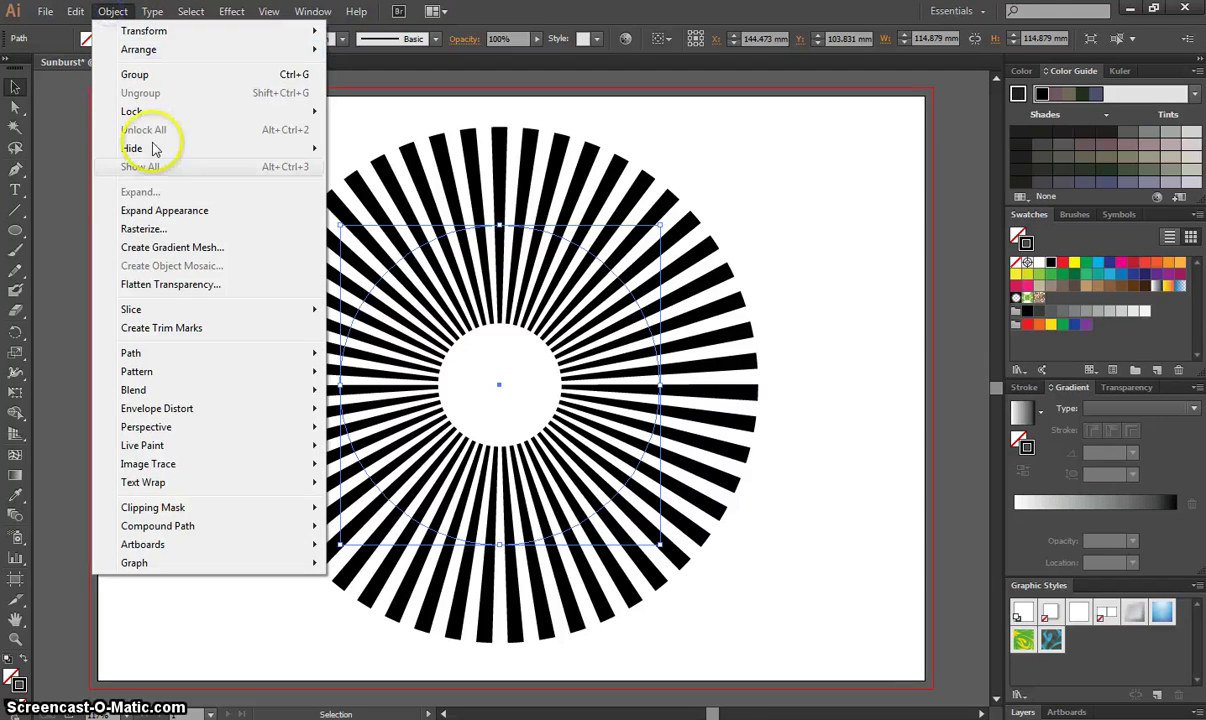
left_click(162, 210)
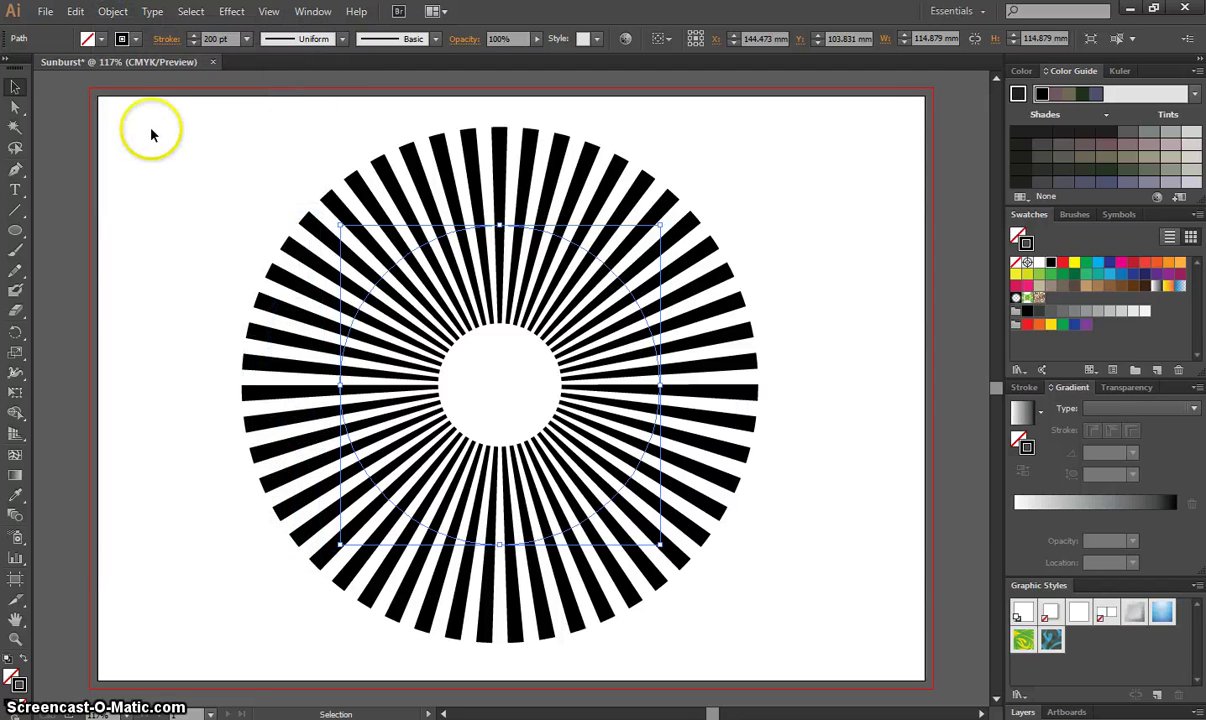
left_click(113, 12)
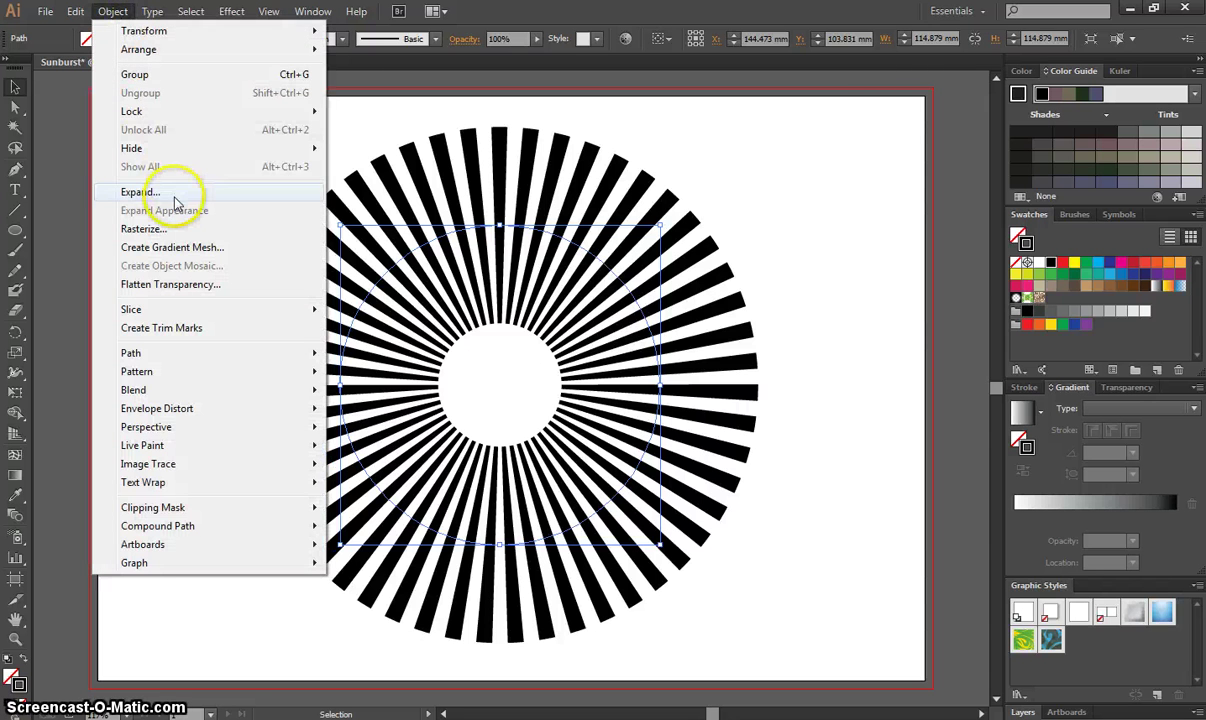
left_click(140, 192)
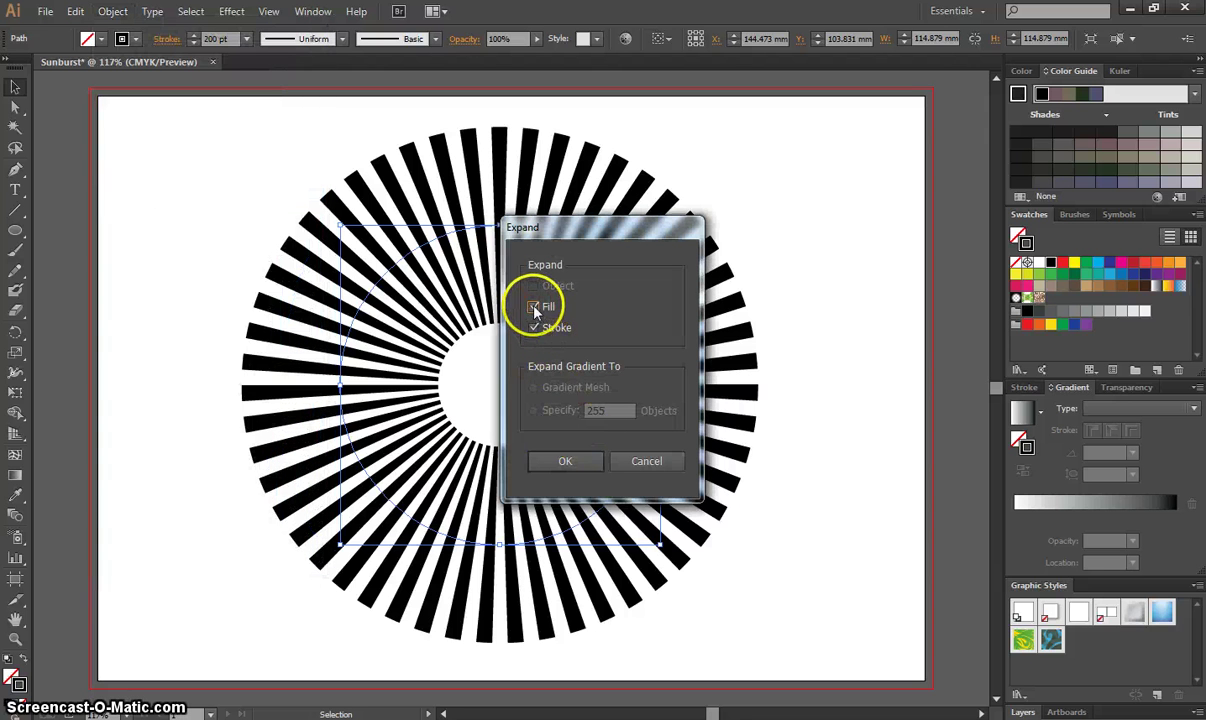
left_click(566, 461)
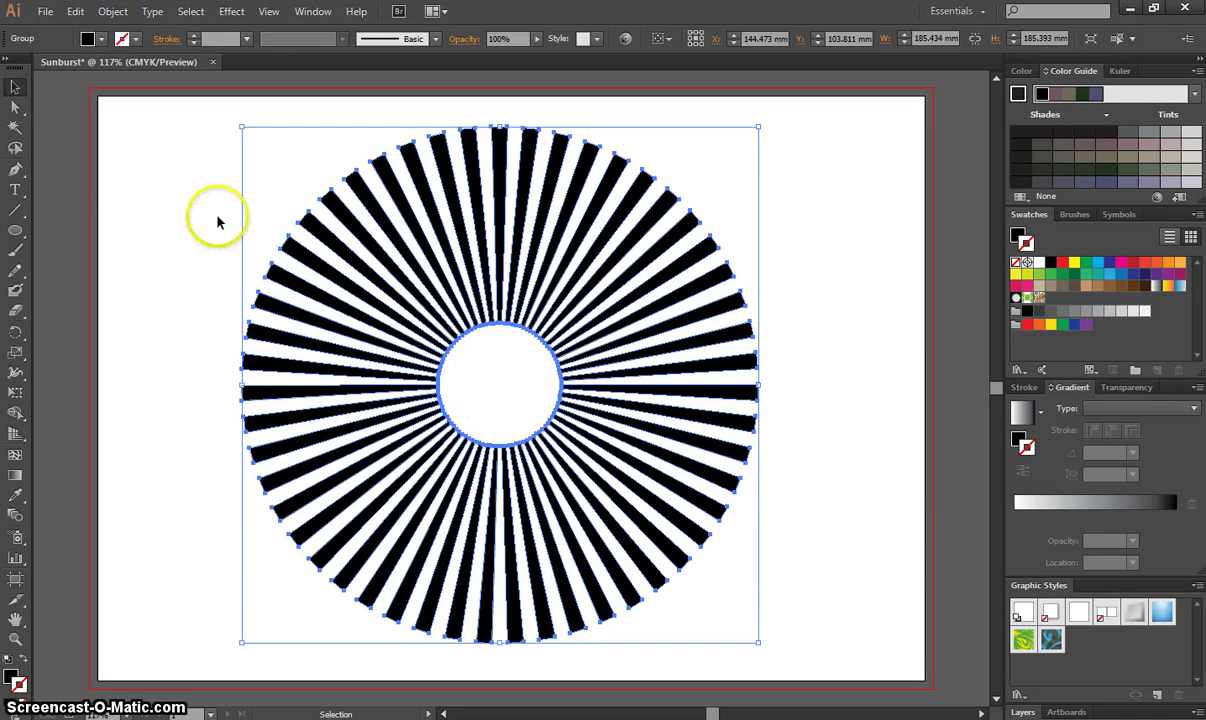
Lasso-select the inner ring of anchor points on all the rays.
left_click(16, 150)
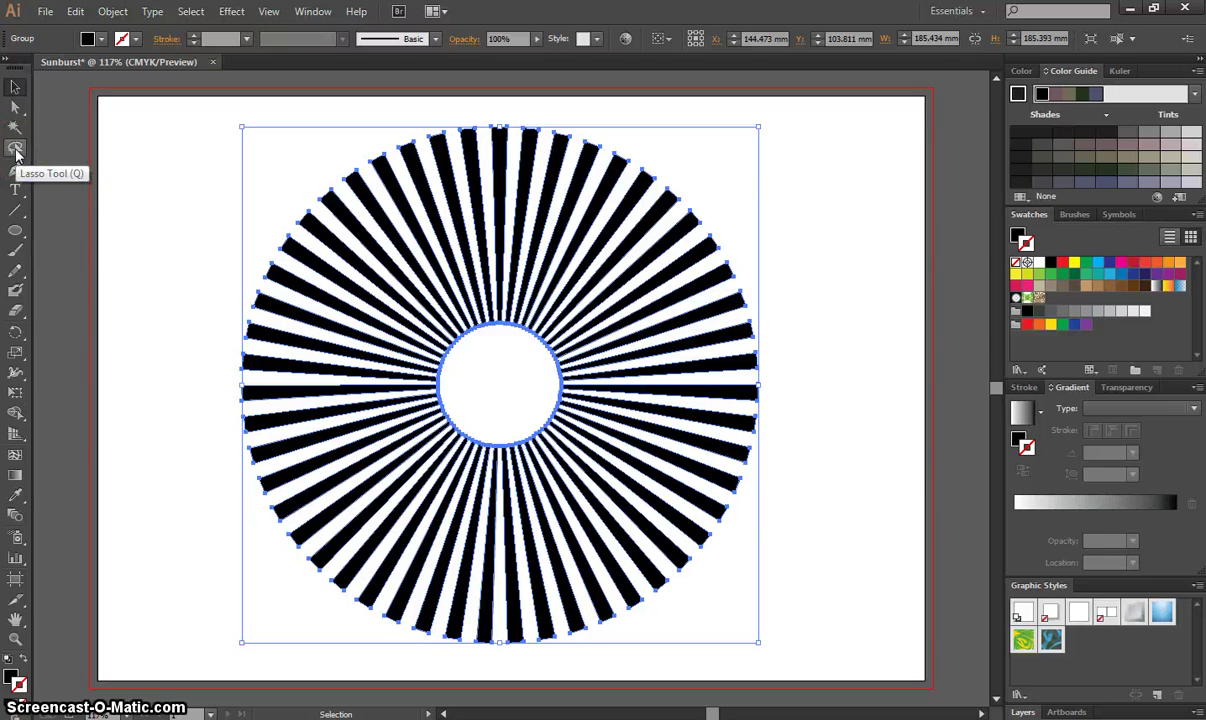
left_click(16, 150)
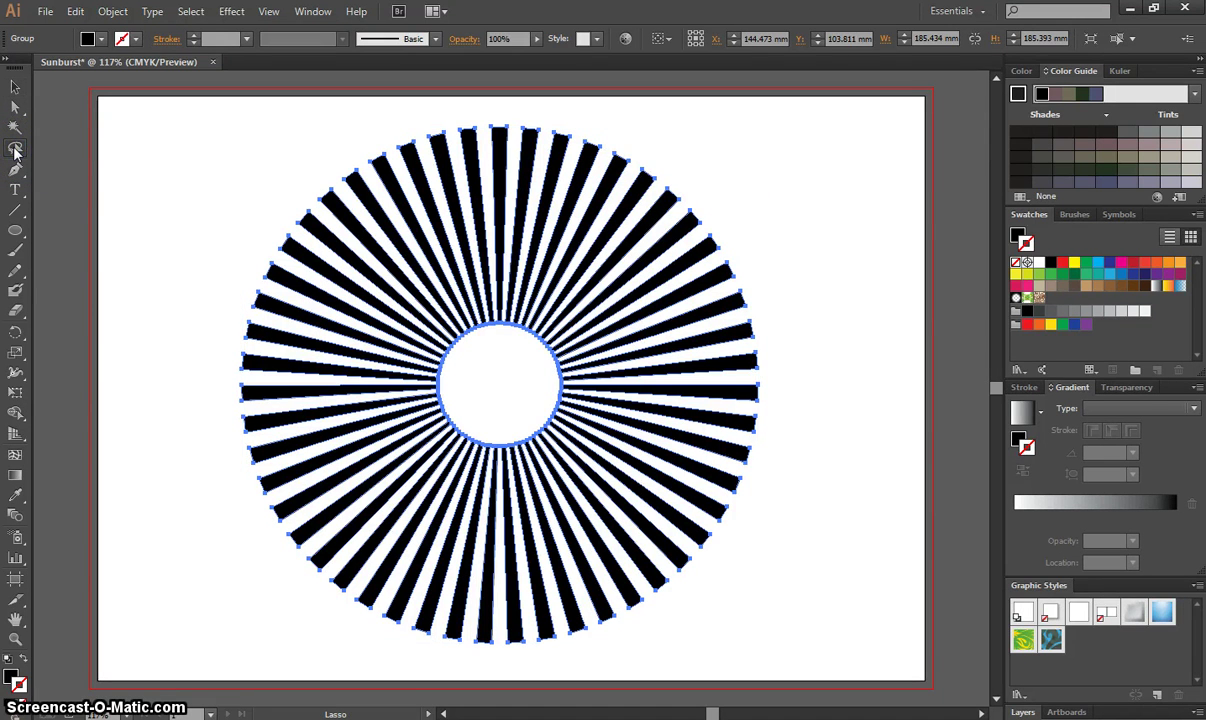
mouse_move(314, 292)
left_mouse_down()
mouse_move(590, 336)
mouse_move(565, 323)
mouse_move(555, 292)
left_mouse_up()
left_click_drag(416, 337, 391, 400)
left_click_drag(533, 279, 538, 284)
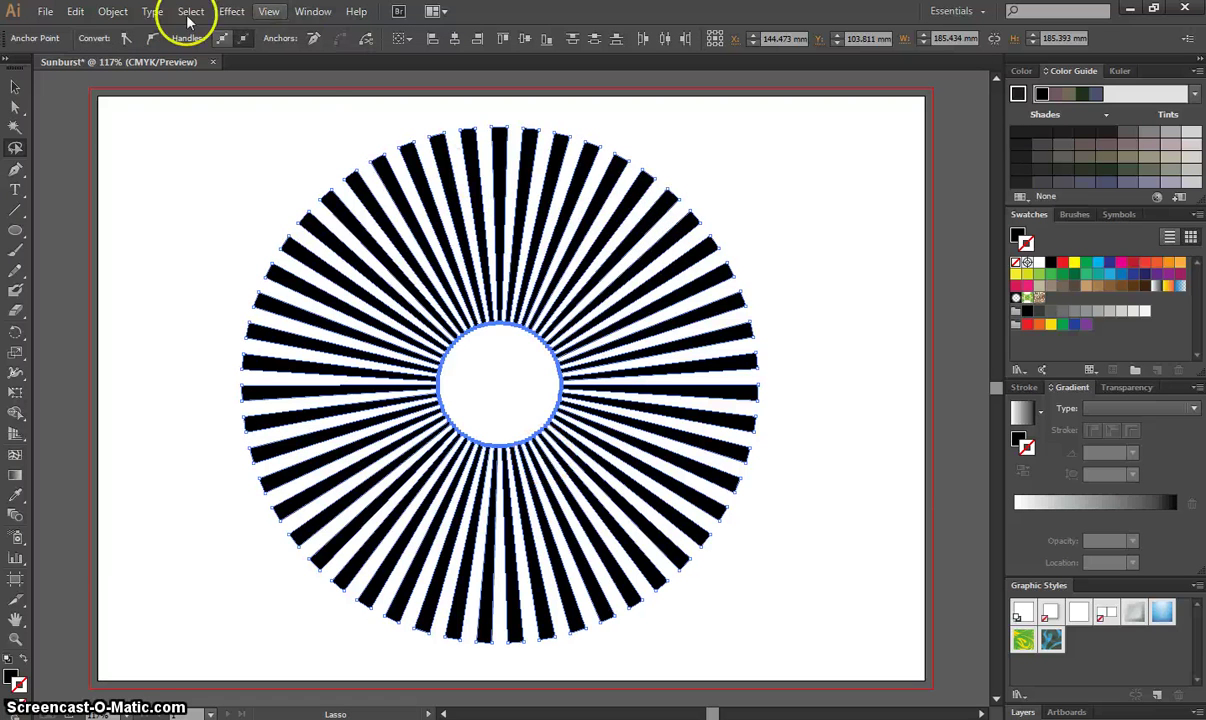
Average the selected points on Both axes so the rays meet at the centre.
left_click(114, 12)
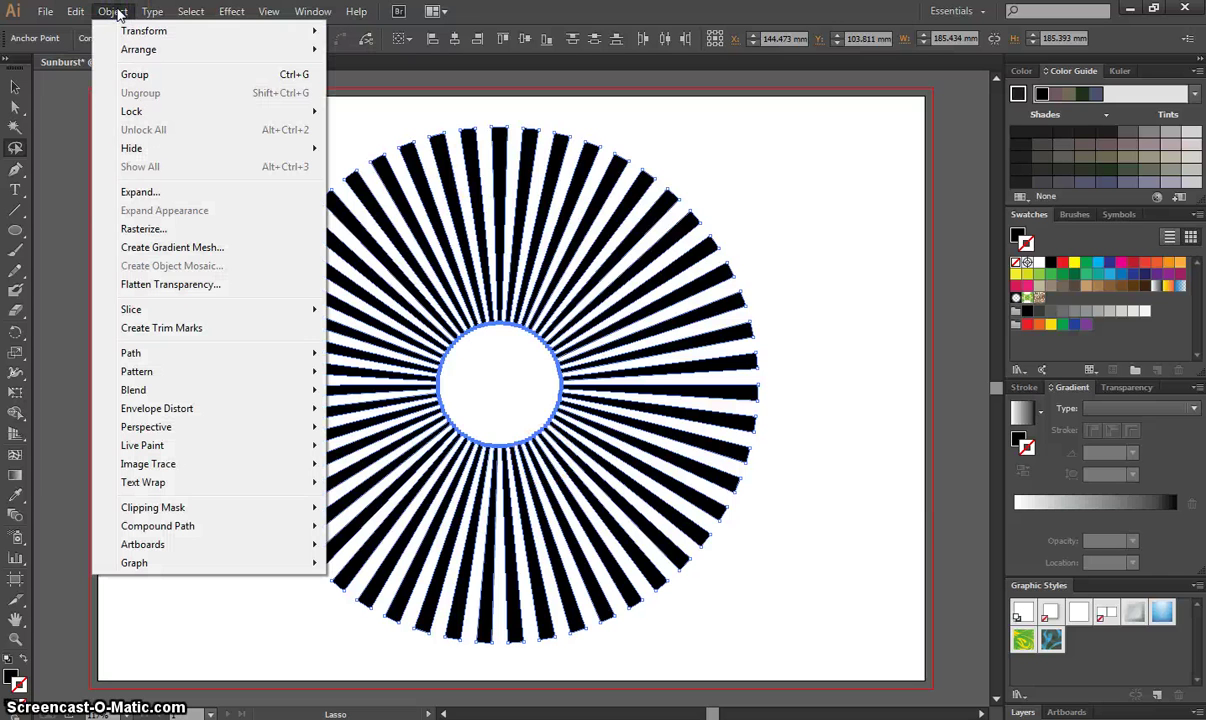
mouse_move(188, 353)
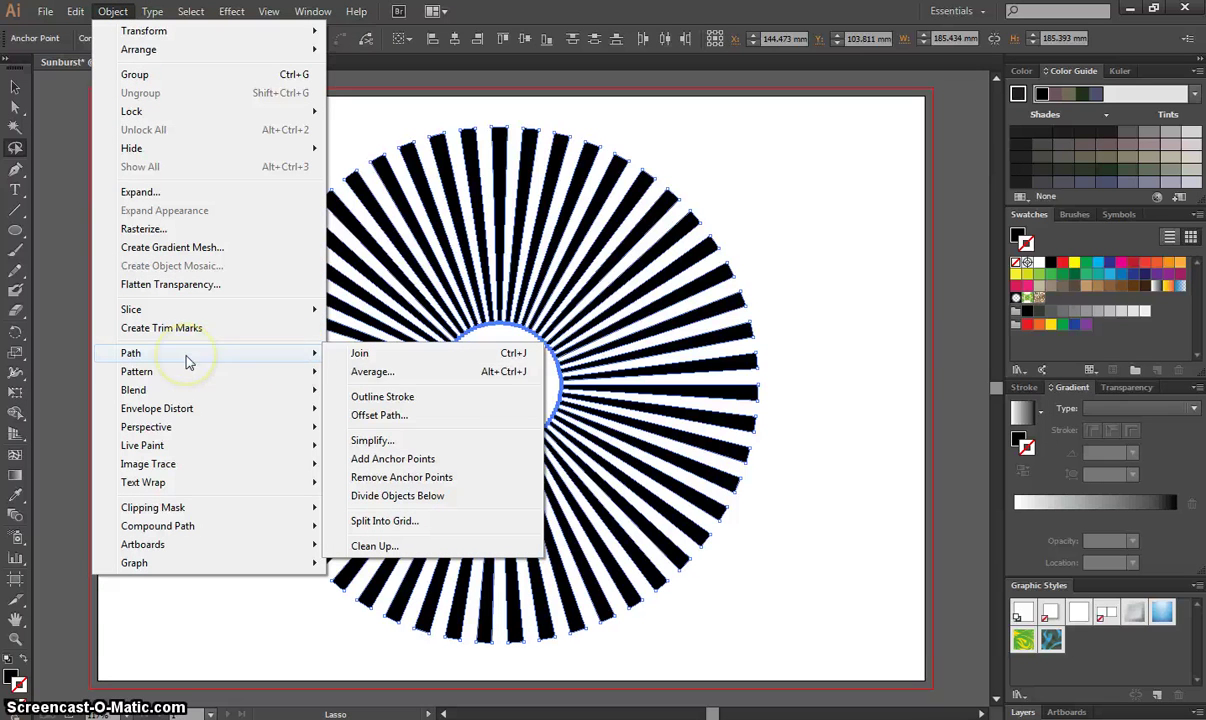
left_click(425, 376)
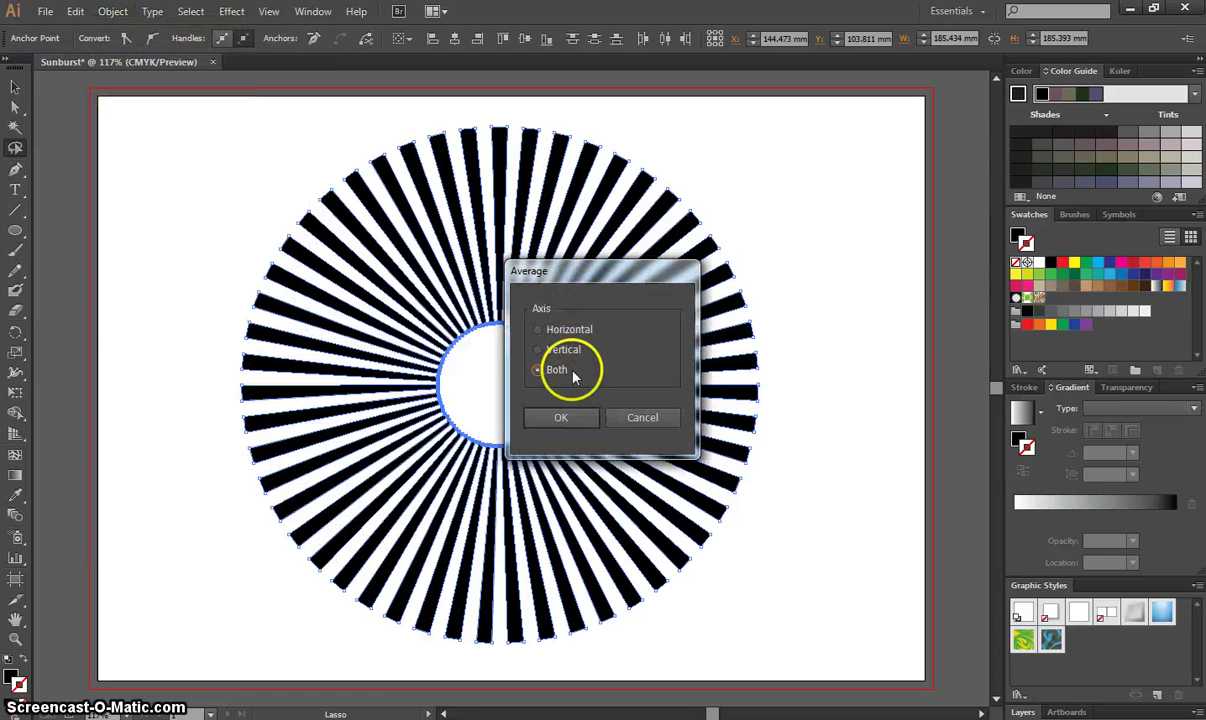
left_click(561, 420)
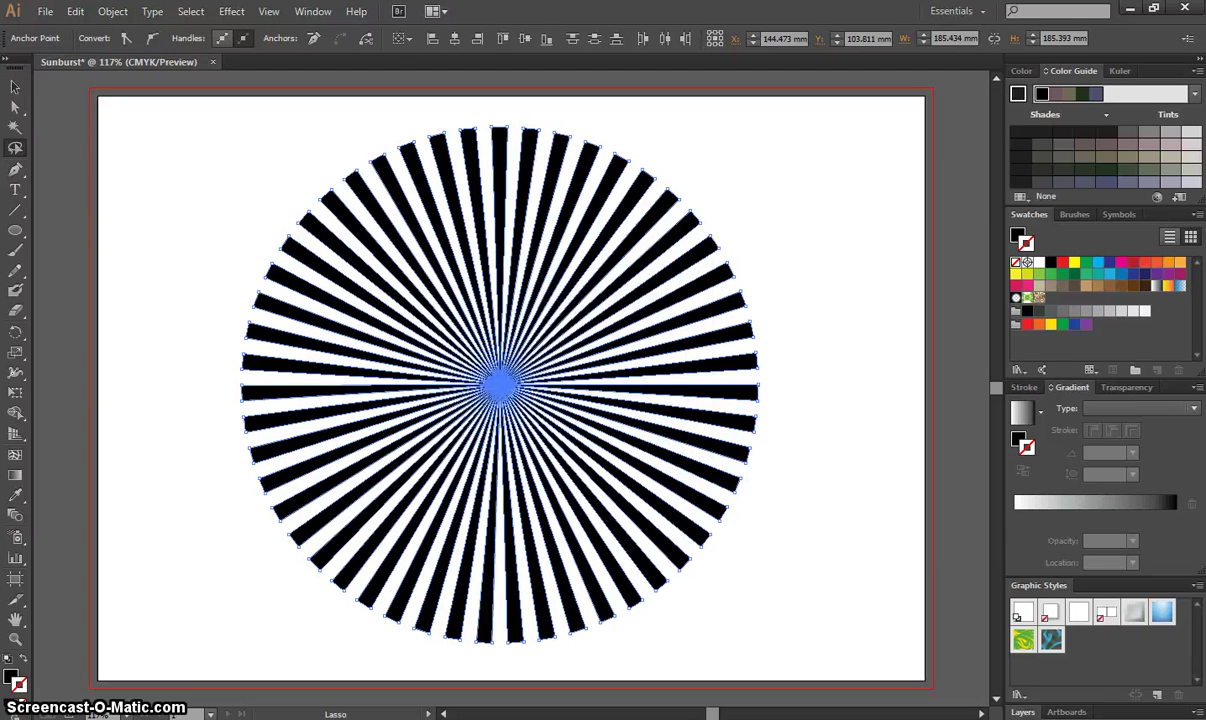
left_click(15, 87)
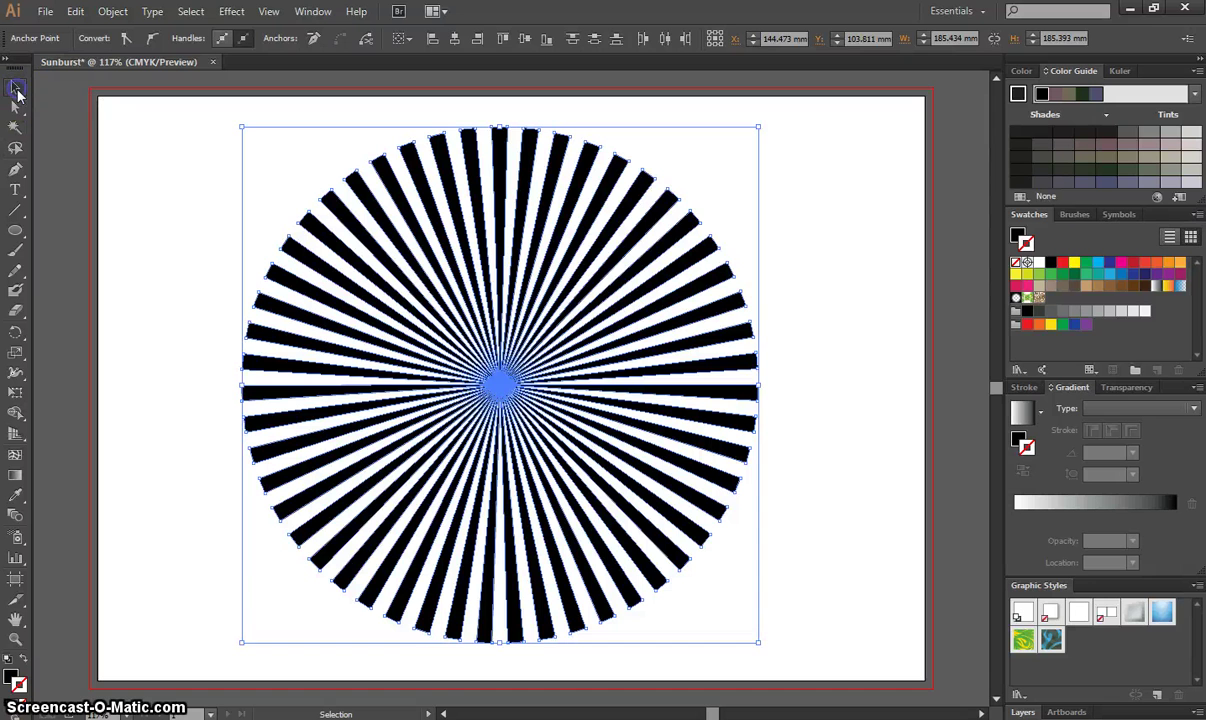
Select the whole sunburst group and try red and orange fills on the rays.
left_click(160, 164)
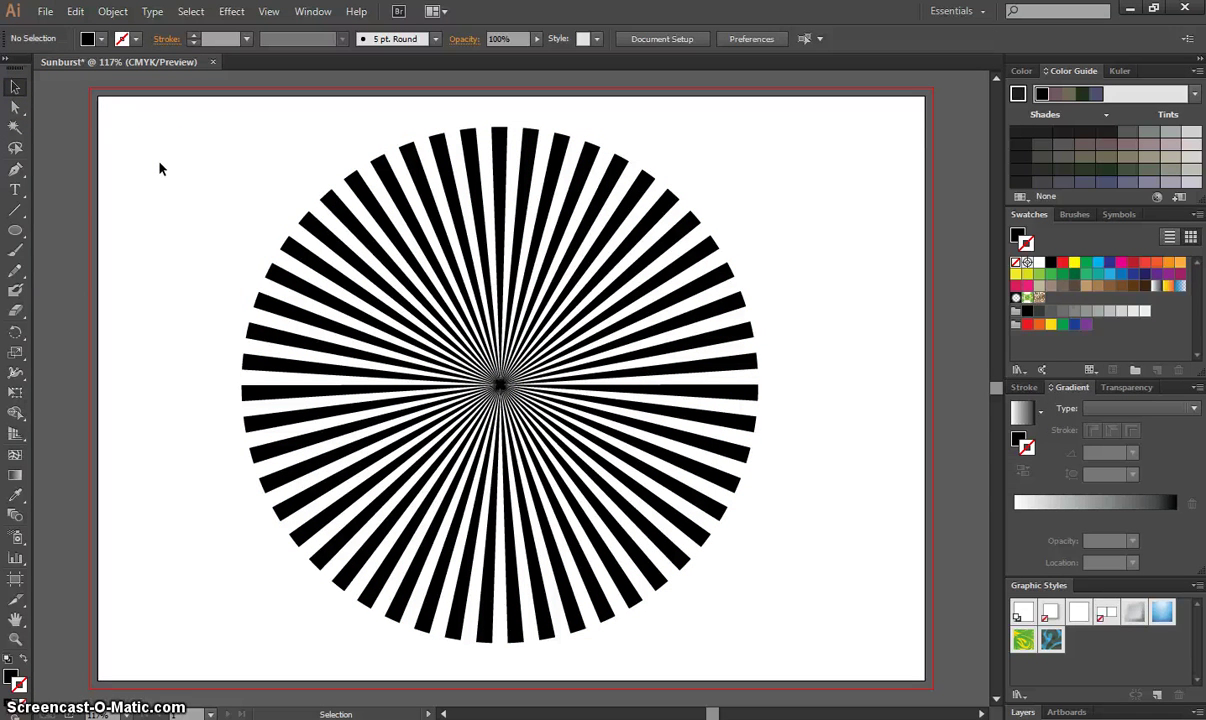
left_click_drag(361, 131, 392, 176)
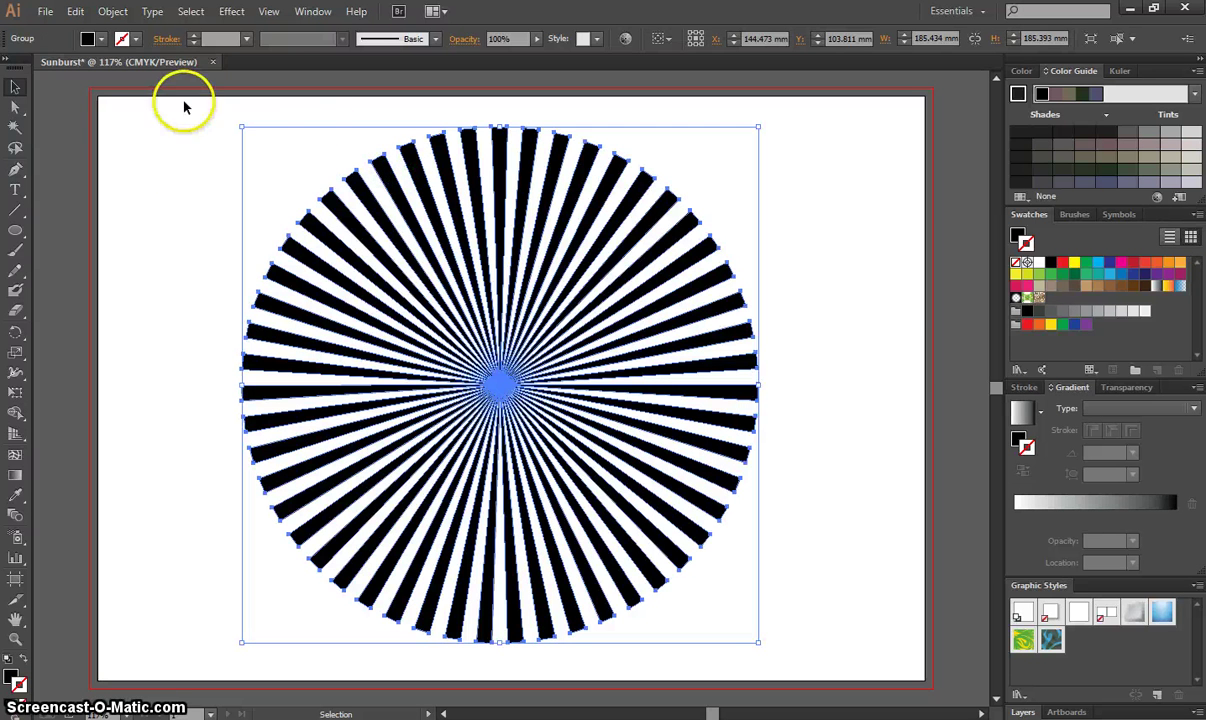
left_click(101, 38)
left_click(127, 70)
left_click(100, 39)
left_click(101, 40)
left_click(162, 68)
left_click(100, 39)
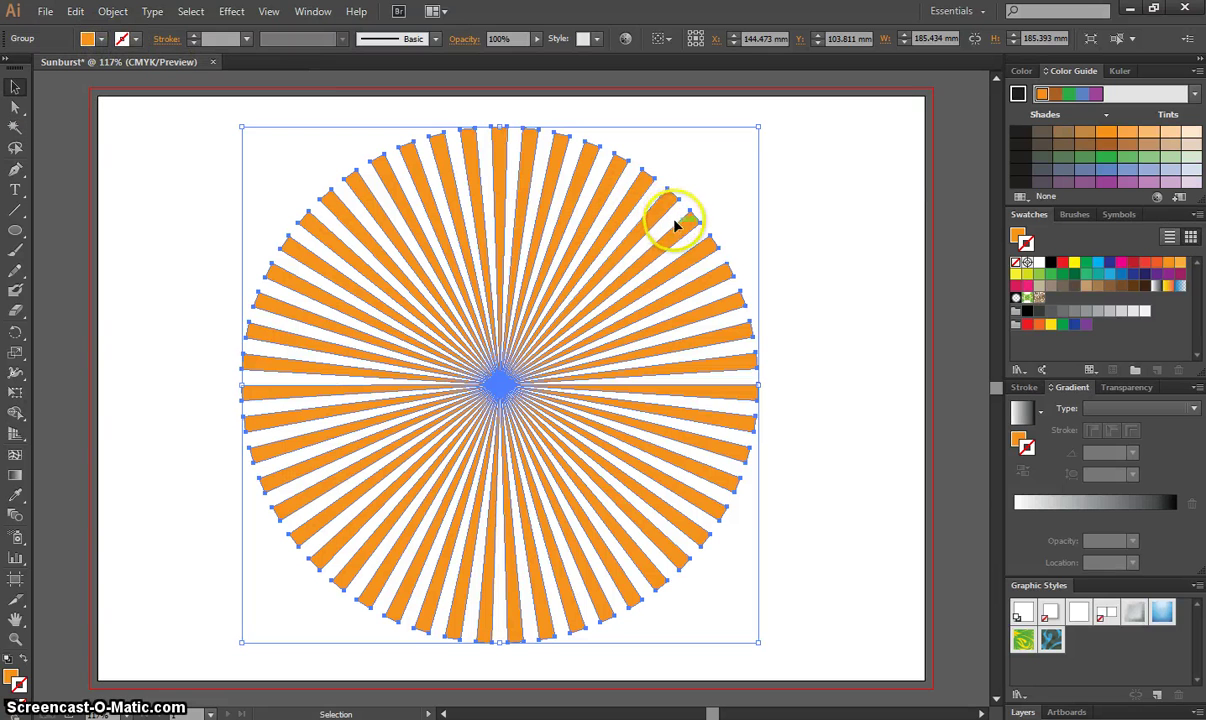
Set the rays' stroke to None and fill them with the Orange, Yellow gradient.
left_click(1166, 288)
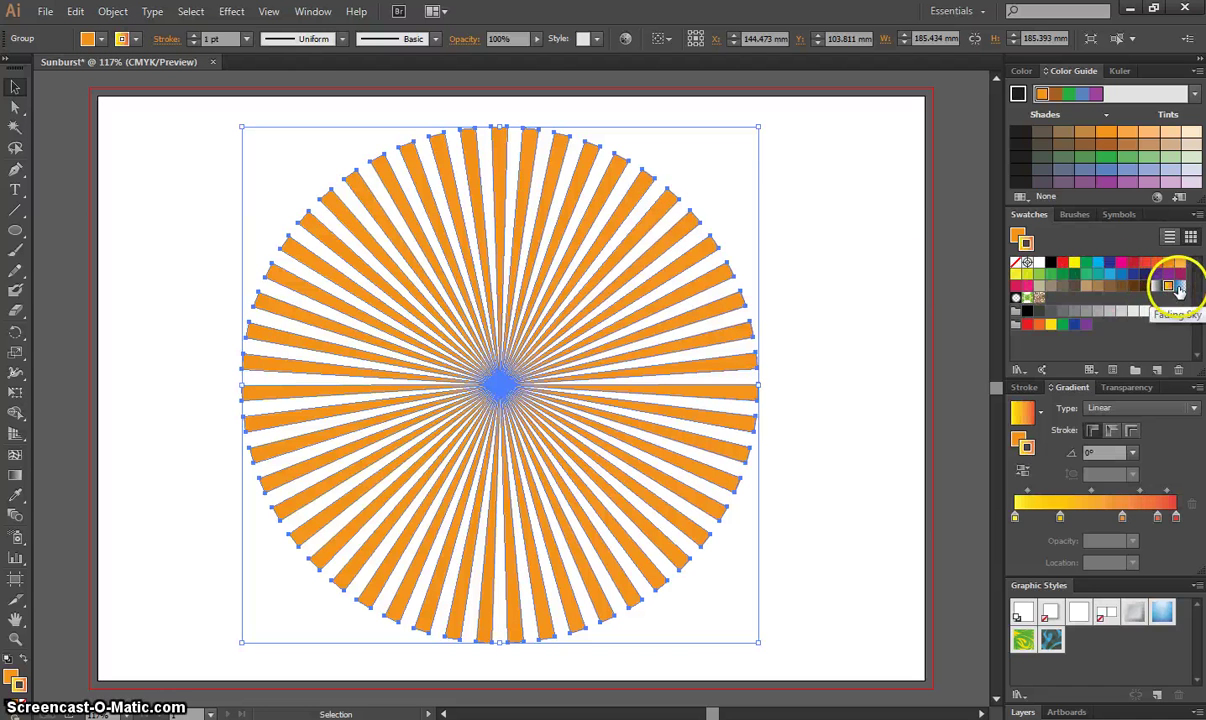
left_click(1180, 287)
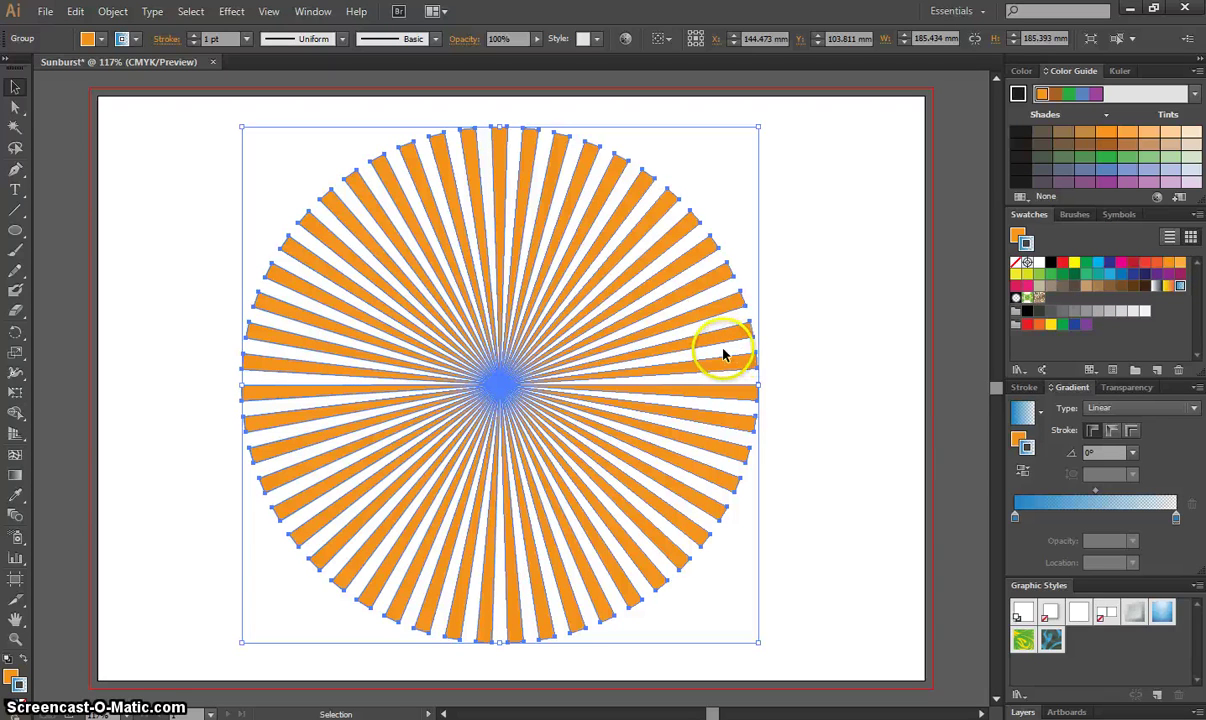
left_click(124, 38)
left_click(16, 70)
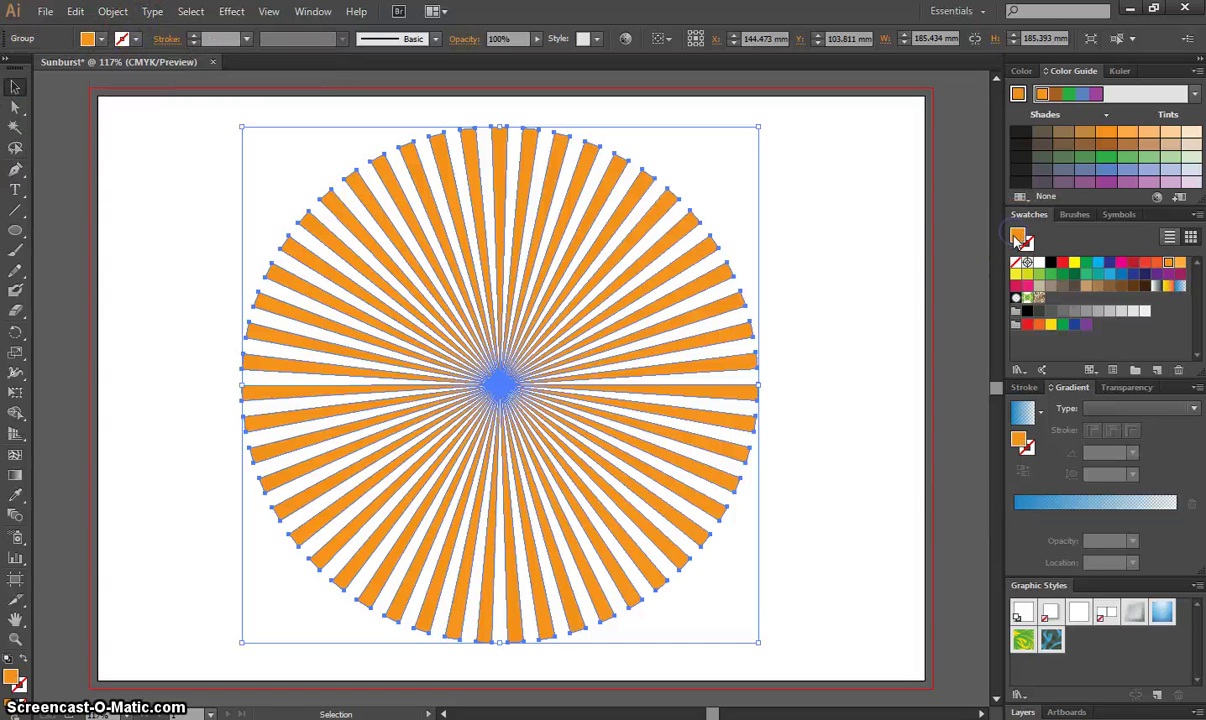
left_click(1169, 287)
left_click(1179, 287)
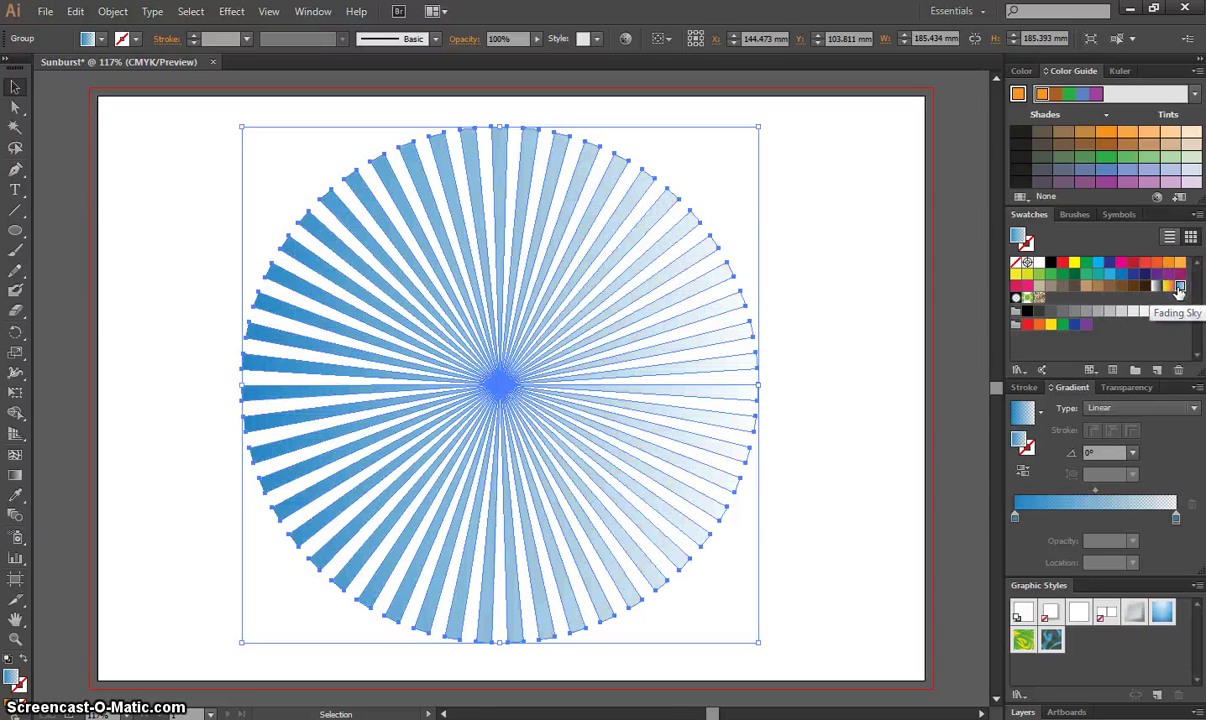
left_click(1158, 287)
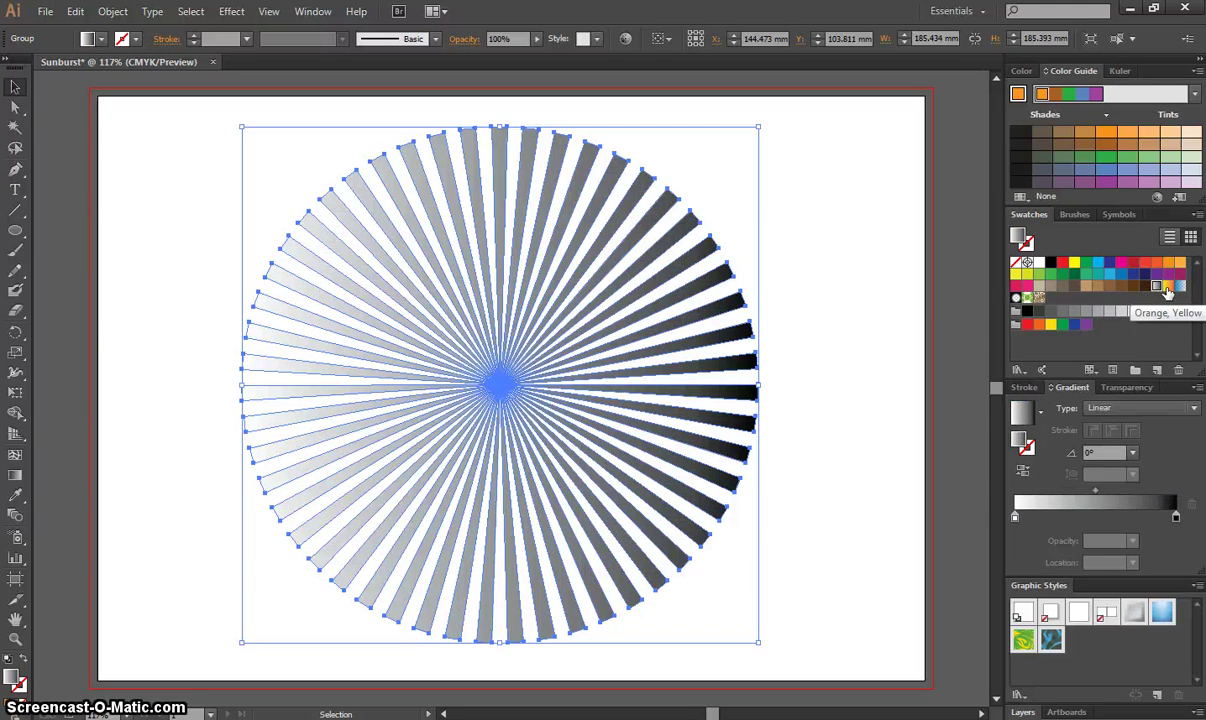
left_click(1168, 287)
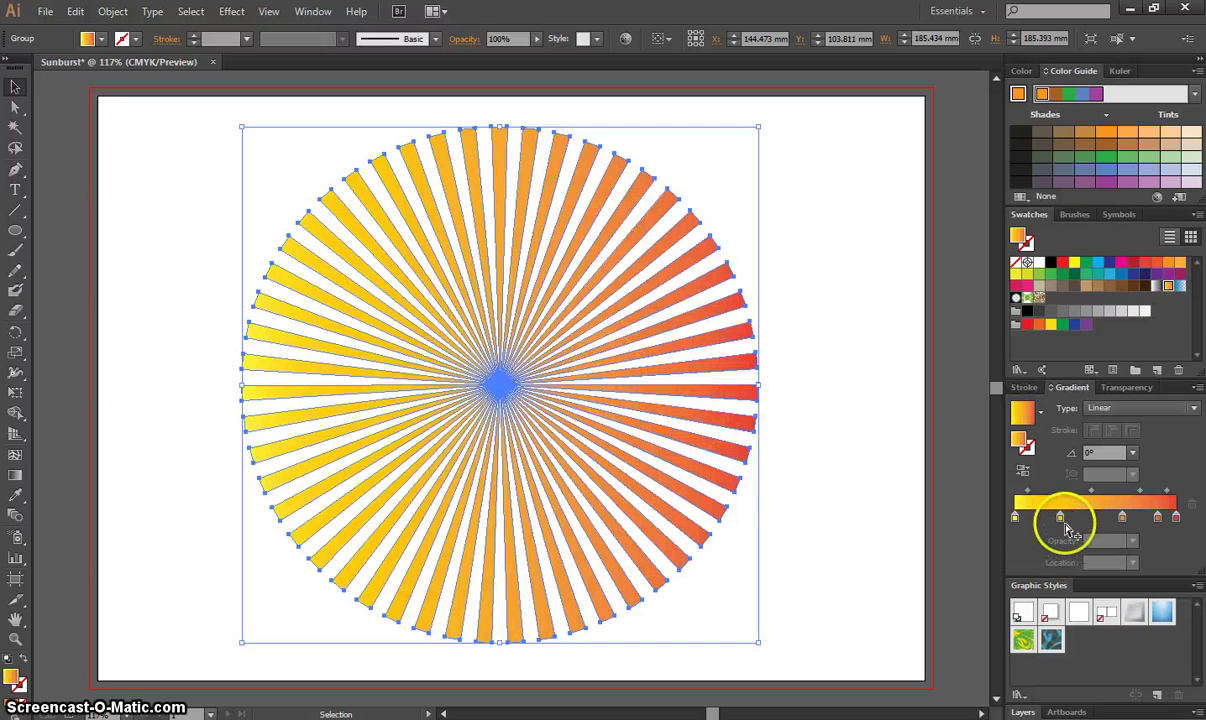
Remove the extra gradient stops and add a dark red stop in the middle.
left_click_drag(1059, 517, 1077, 445)
left_click(1121, 517)
left_click_drag(1160, 523, 1160, 575)
left_click(1101, 519)
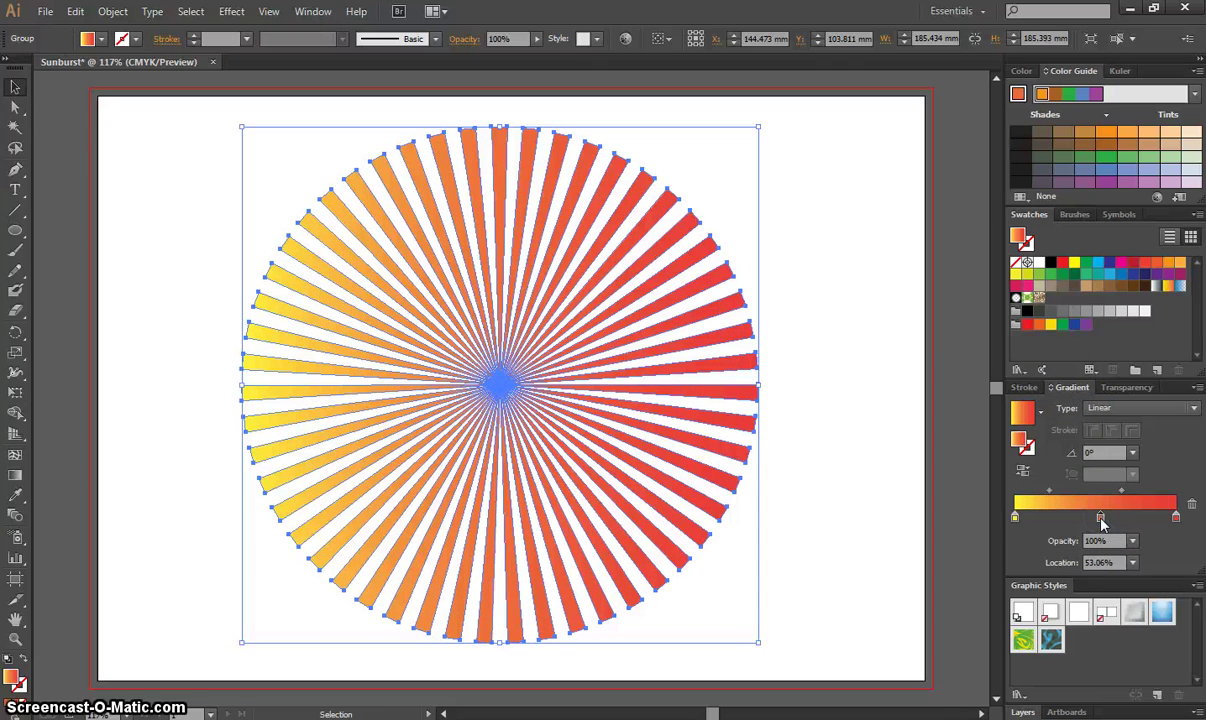
double_click(1101, 519)
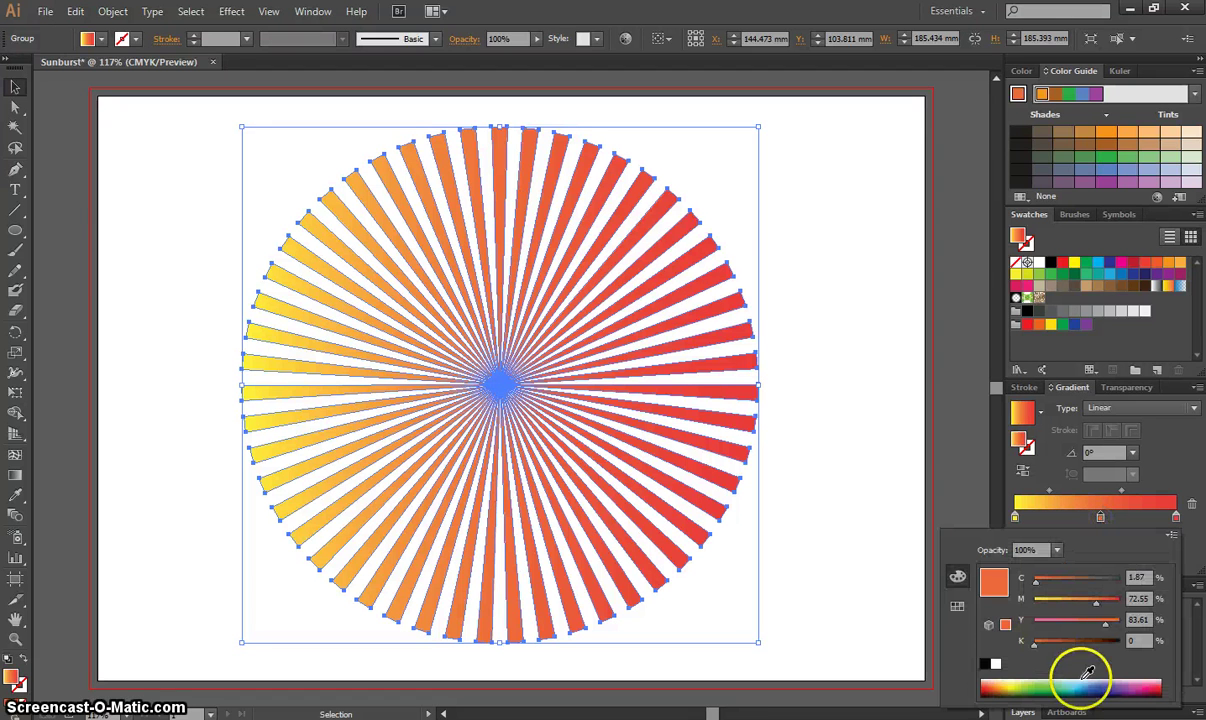
left_click_drag(1085, 681, 990, 686)
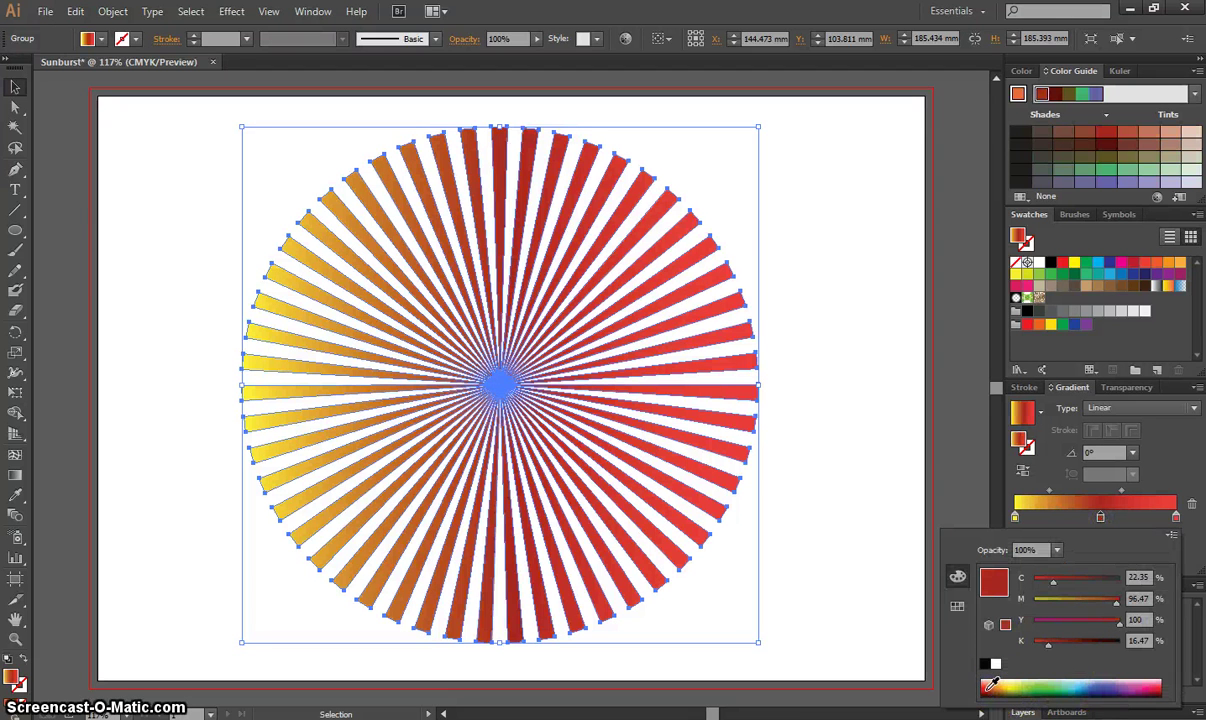
Set the end stop to golden orange and change the gradient type to Radial.
left_click(1176, 517)
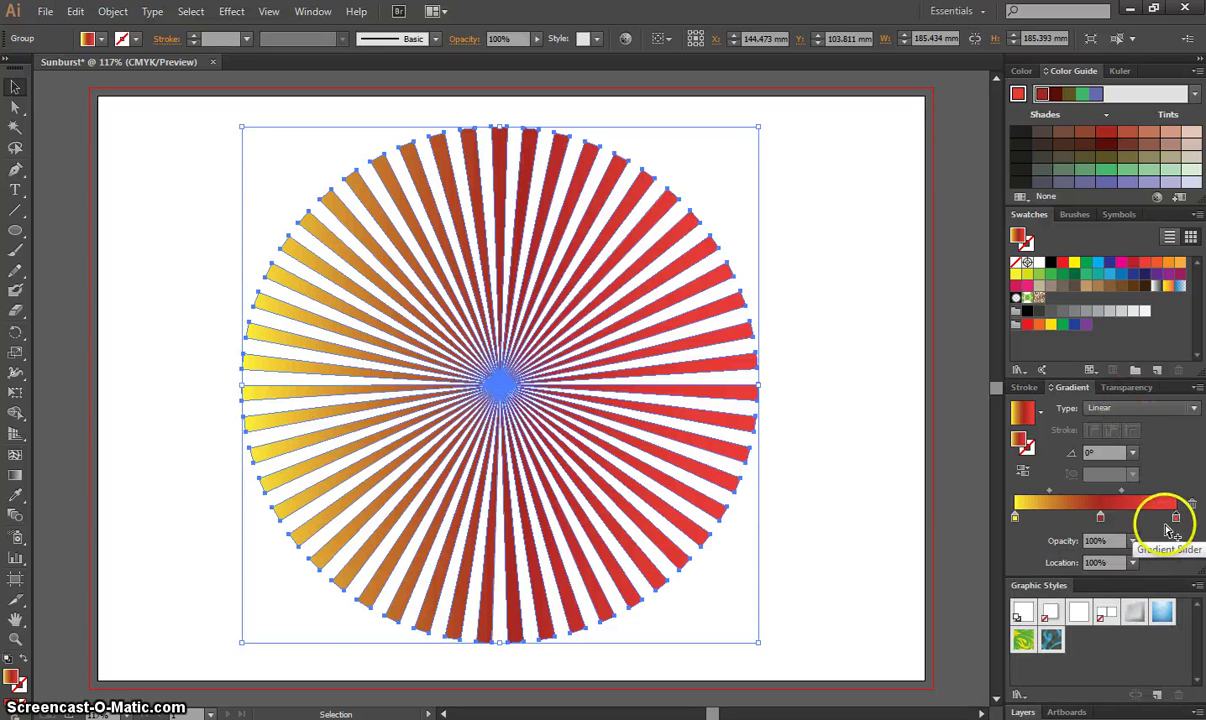
double_click(1176, 517)
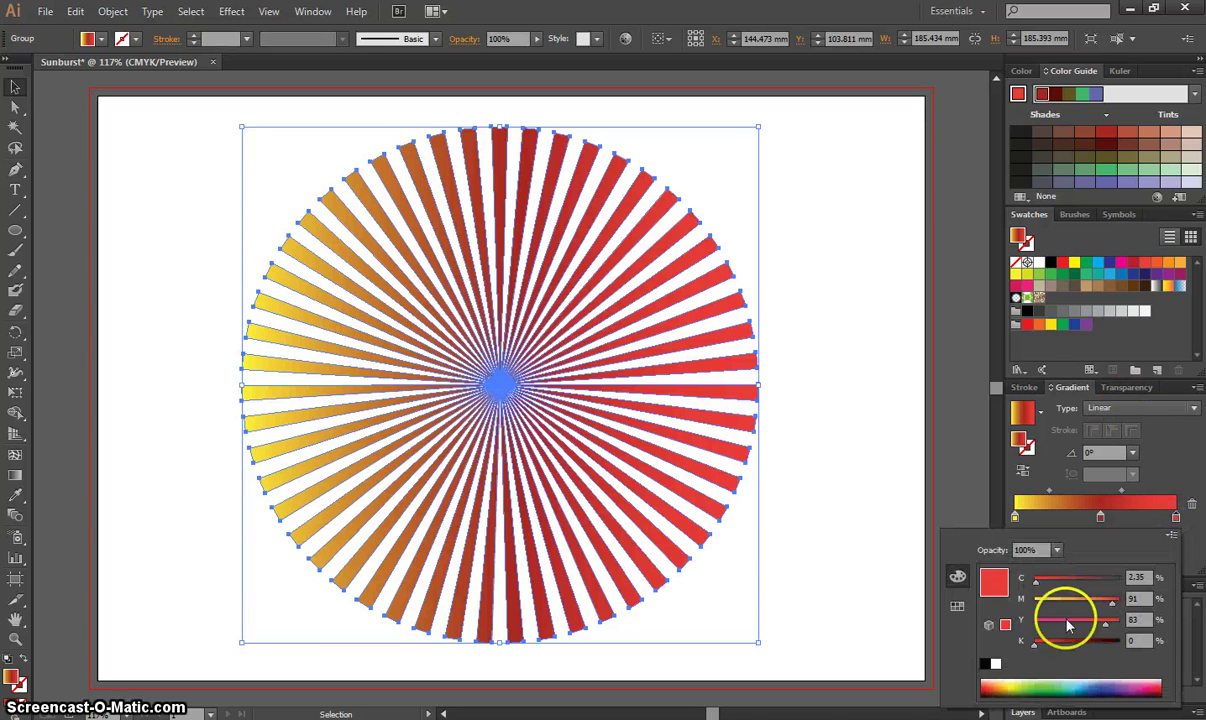
left_click(1008, 685)
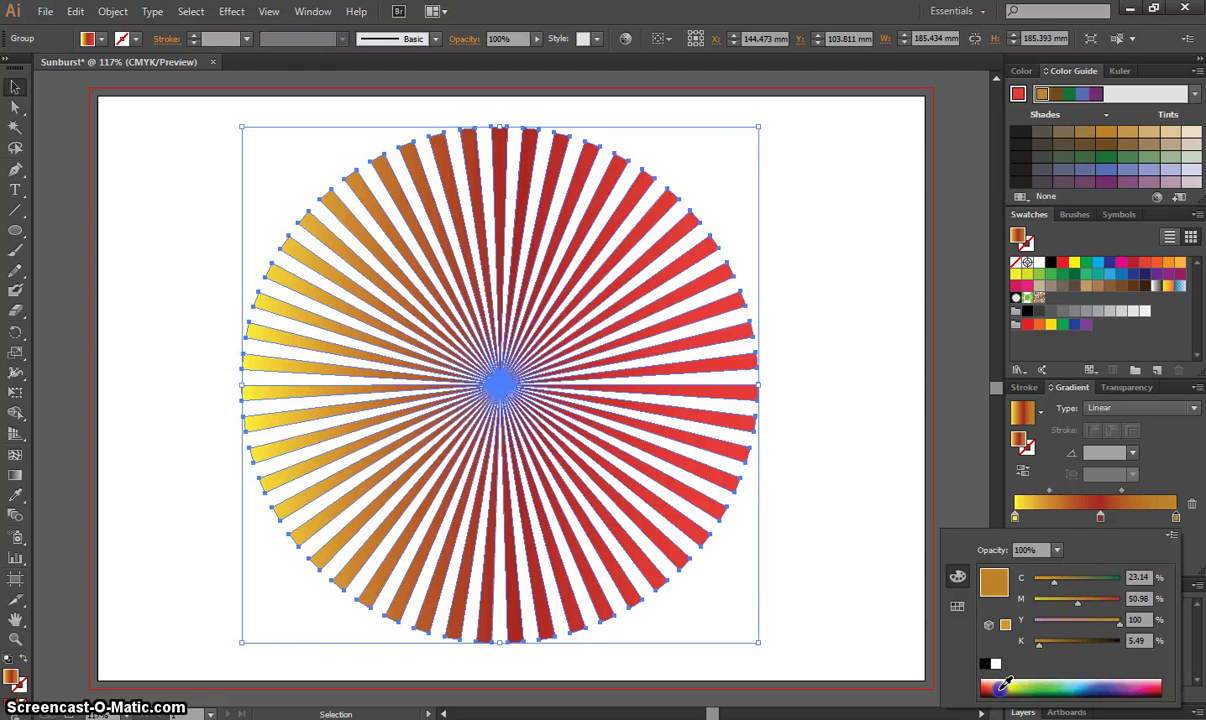
left_click(1004, 685)
left_click(1193, 473)
left_click(1112, 408)
left_click(1112, 430)
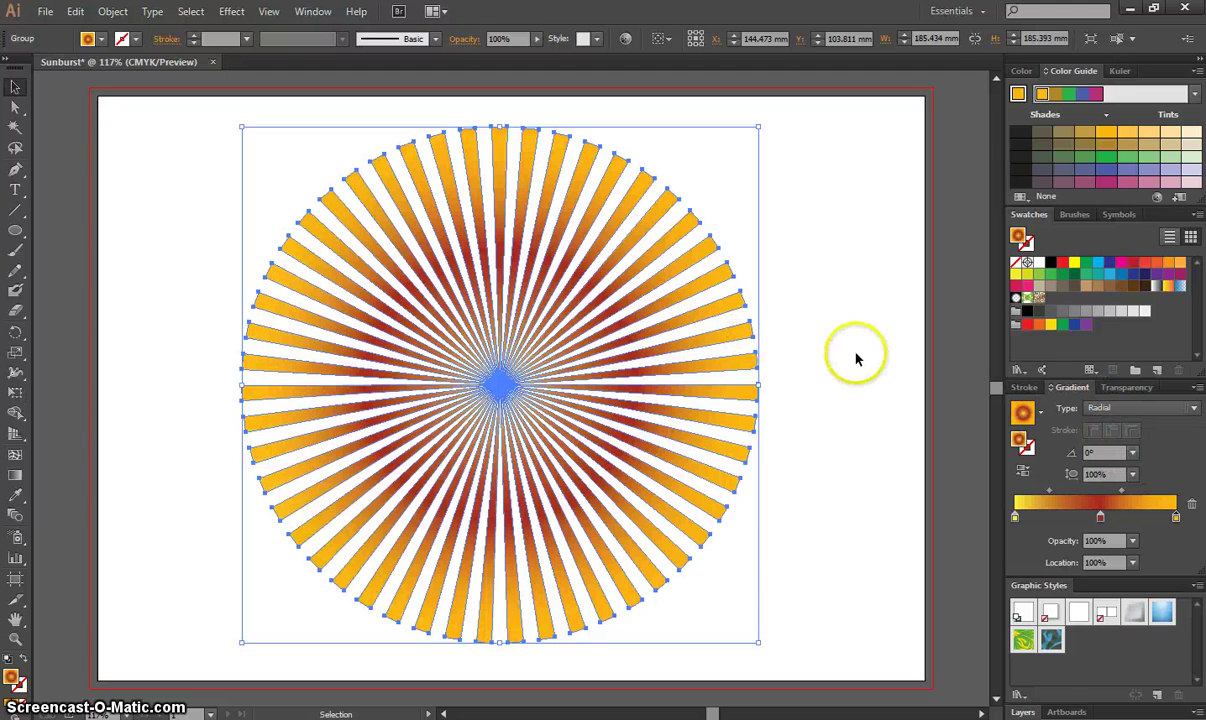
left_click(845, 339)
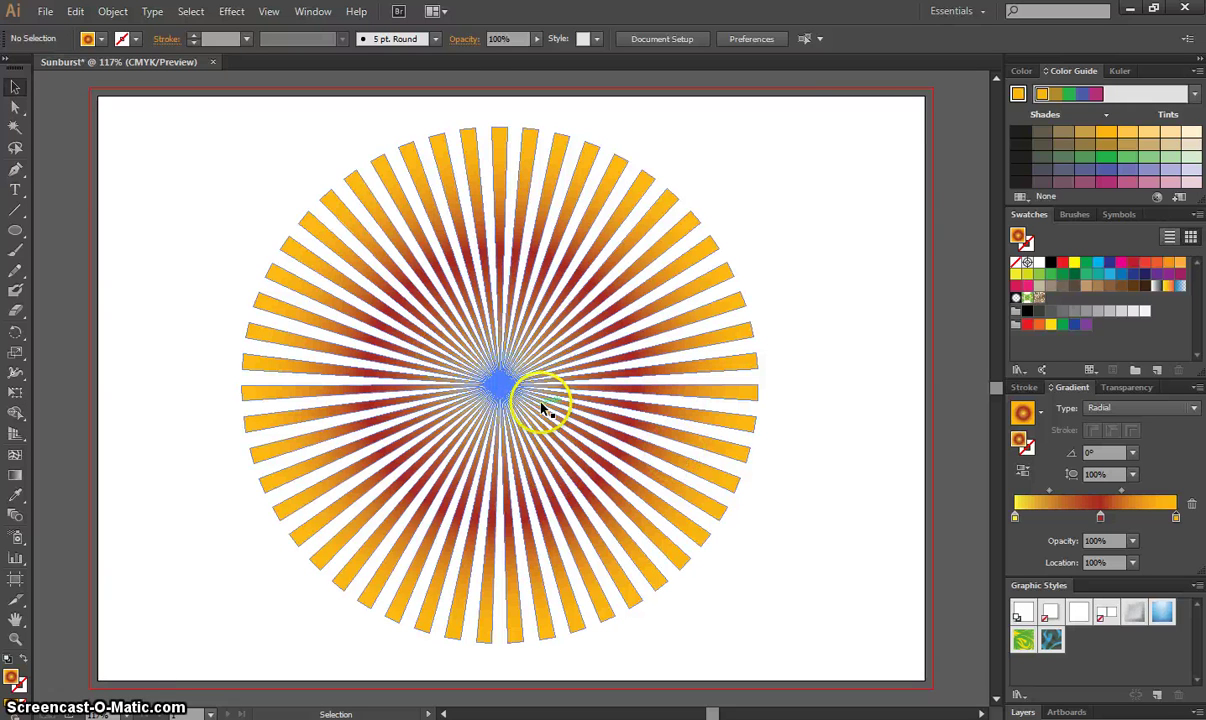
Draw a black-filled 143.633 × 87.605 mm rectangle centred over the sunburst.
left_click_drag(18, 231, 66, 234)
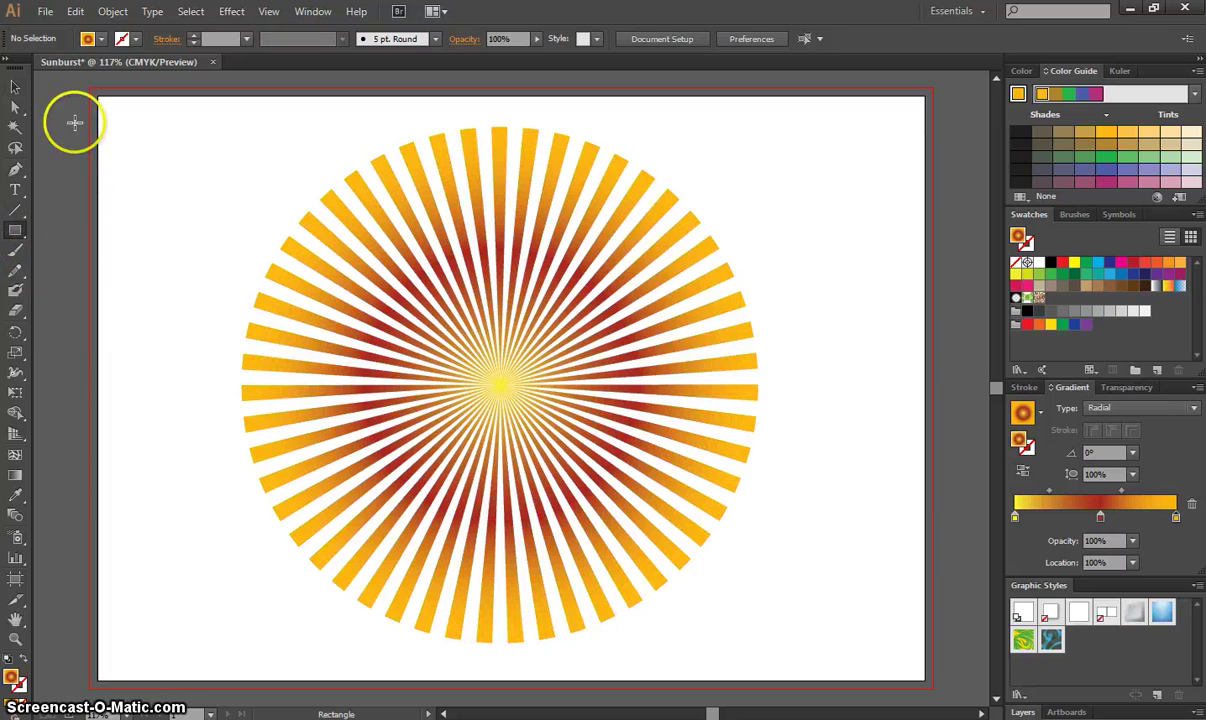
left_click(97, 38)
left_click(44, 67)
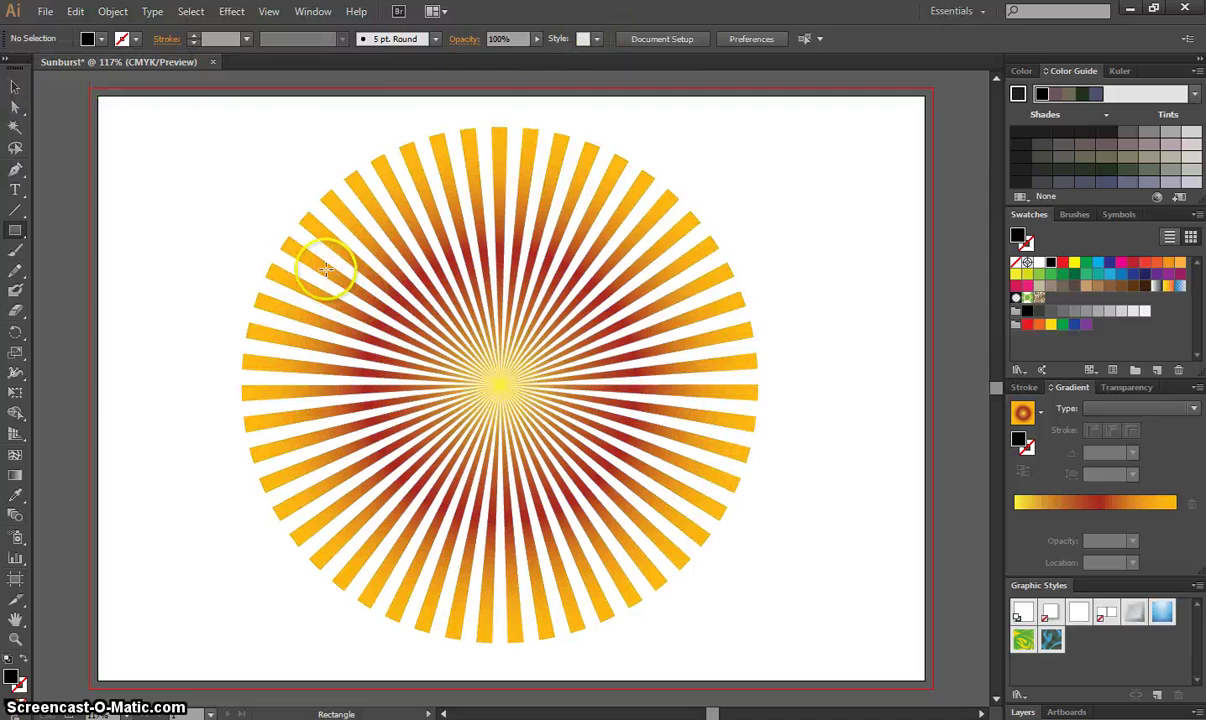
left_click_drag(305, 238, 708, 478)
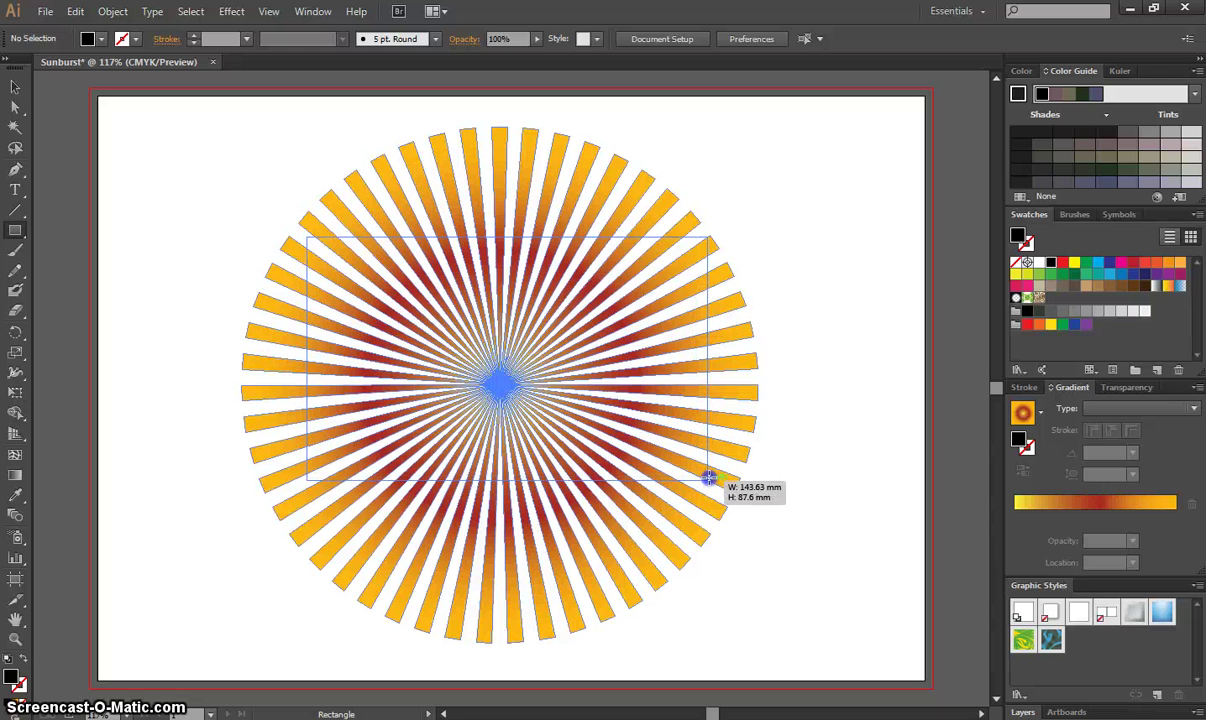
mouse_move(708, 482)
left_mouse_down()
mouse_move(681, 503)
mouse_move(721, 497)
left_mouse_up()
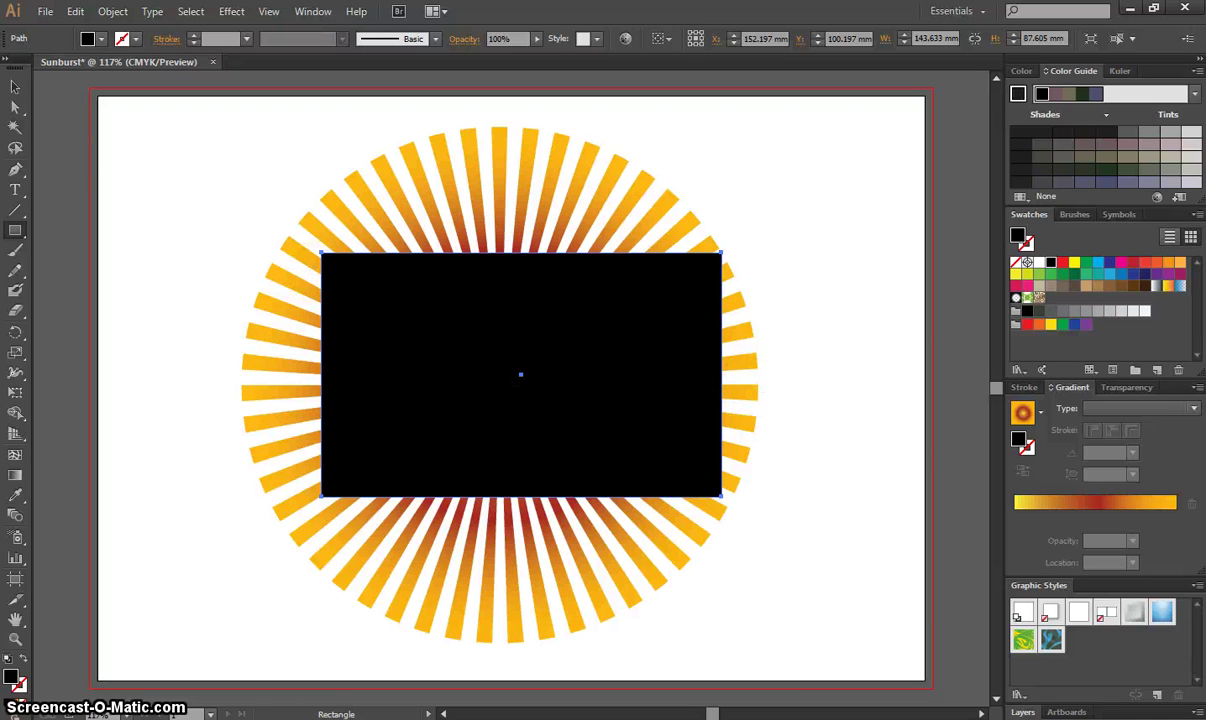
Select all and apply Pathfinder Crop to trim the sunburst rays to the 143.633 × 87.605 mm rectangle.
left_click(186, 13)
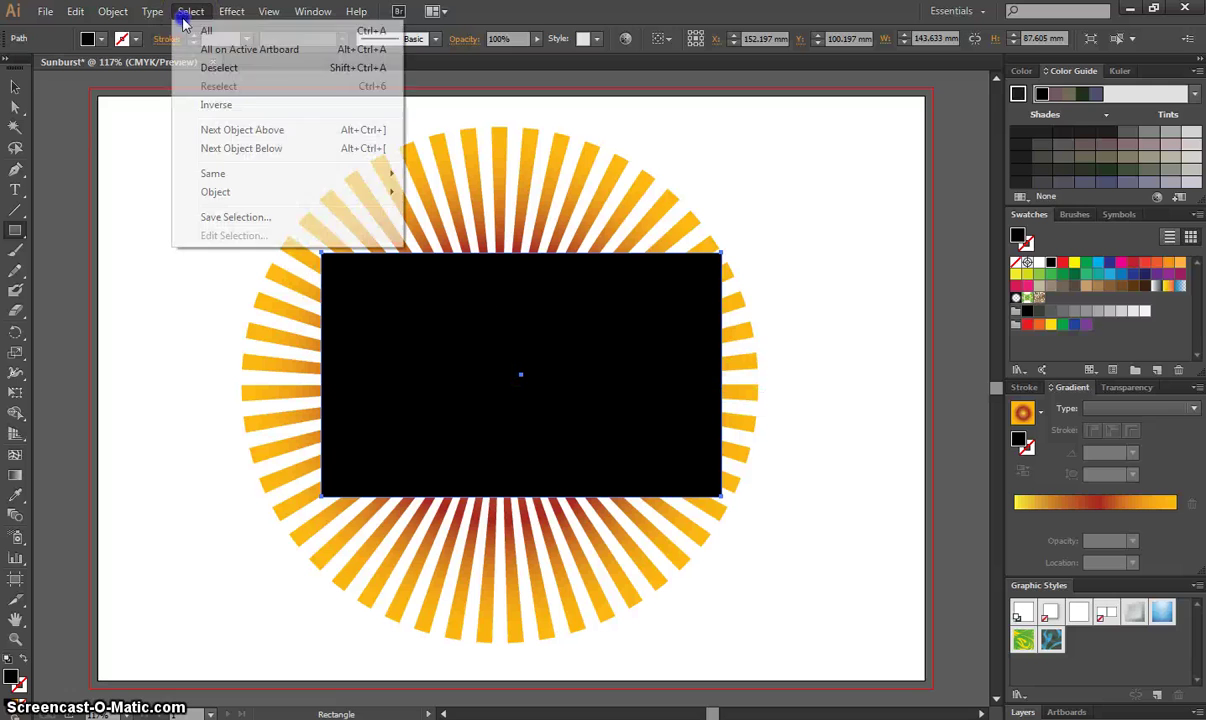
left_click(250, 37)
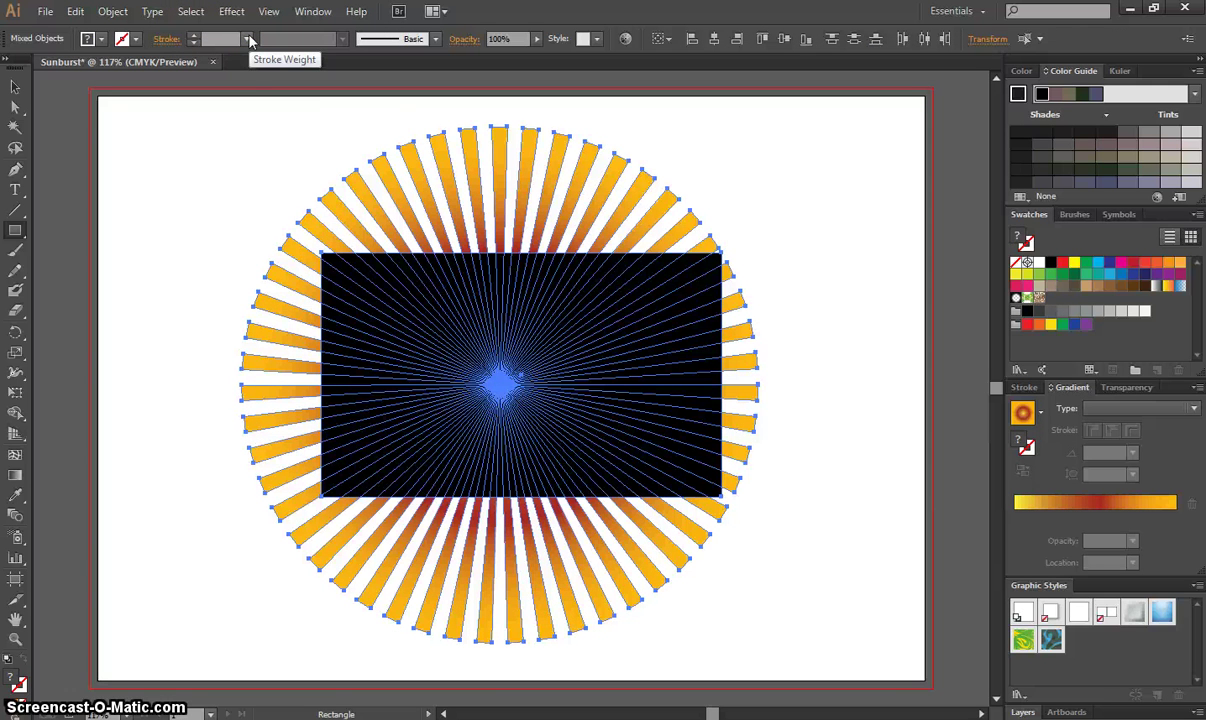
left_click(309, 11)
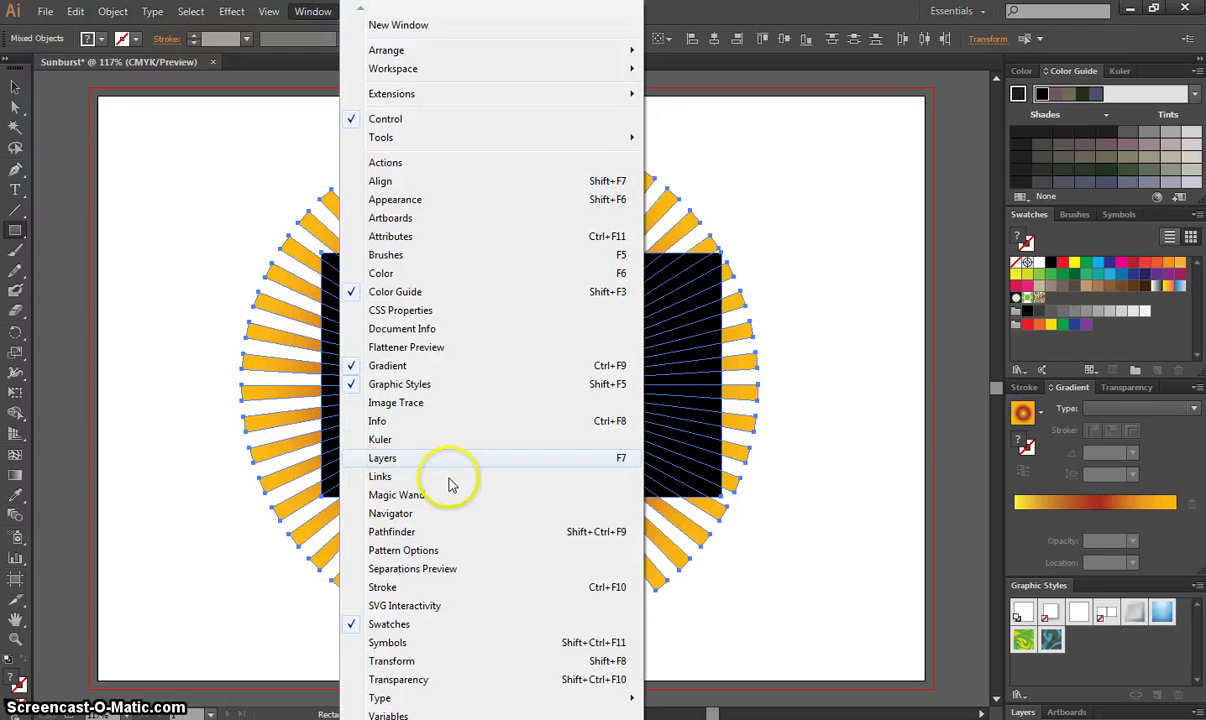
left_click(438, 532)
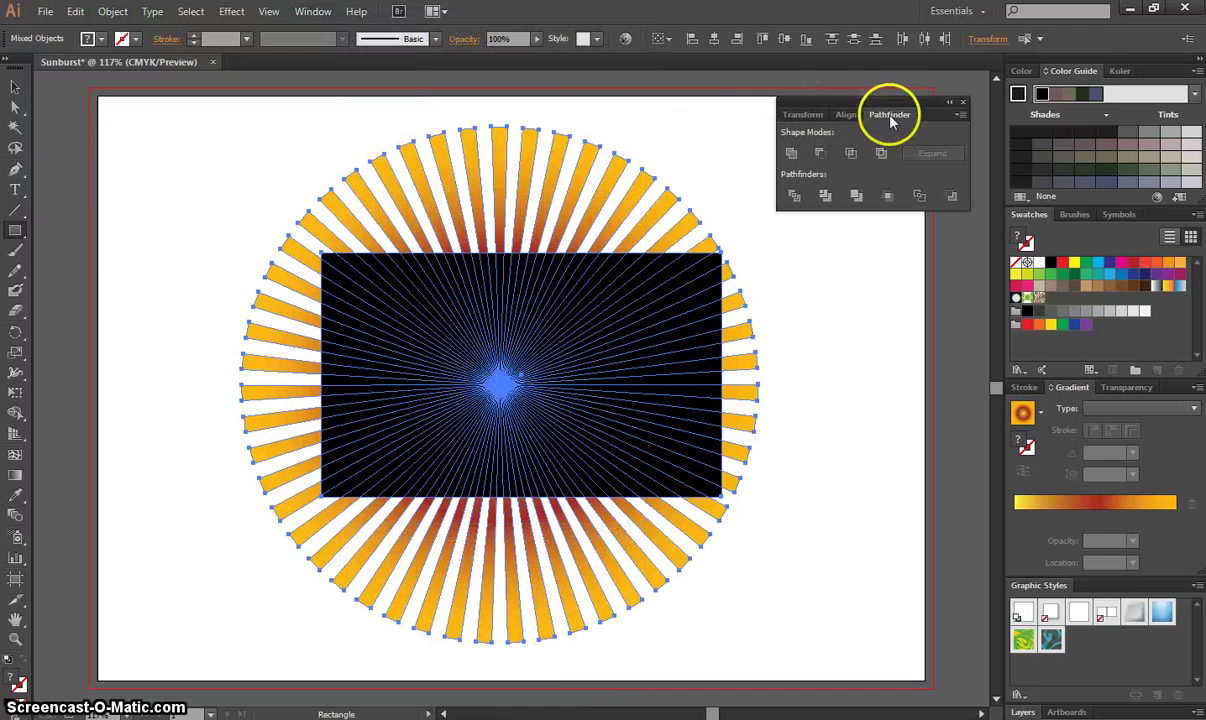
mouse_move(891, 106)
left_mouse_down()
mouse_move(900, 130)
mouse_move(901, 115)
left_mouse_up()
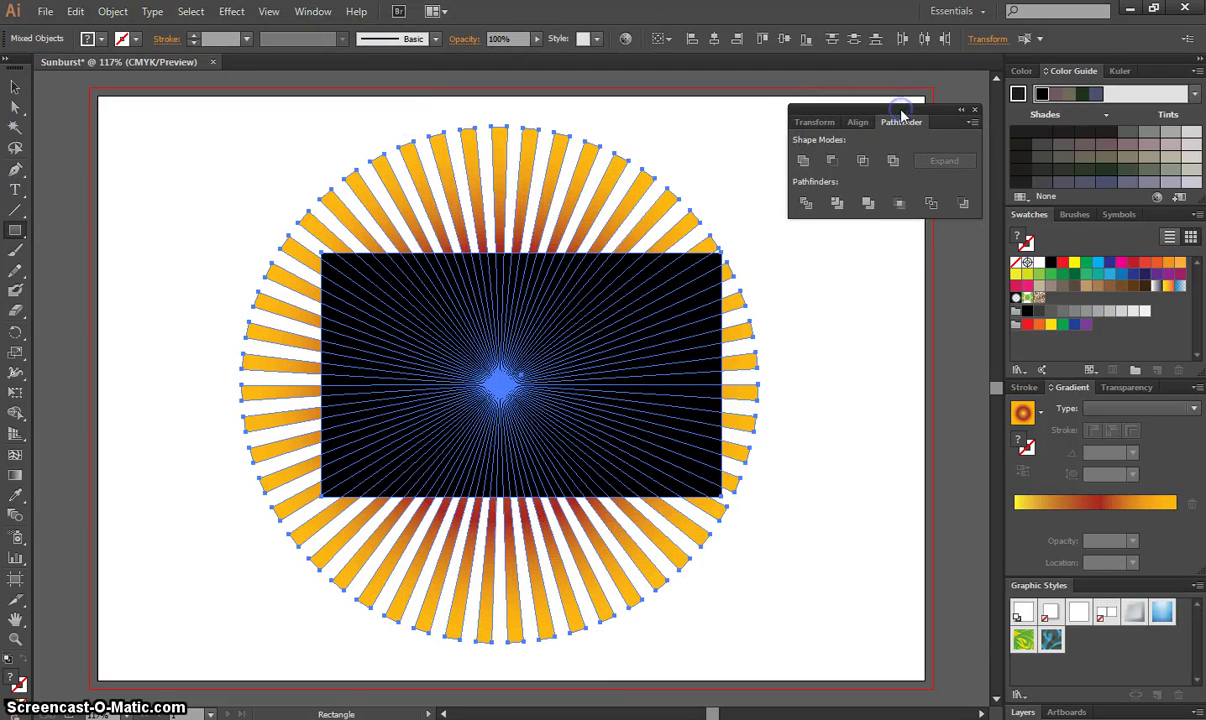
left_click(899, 205)
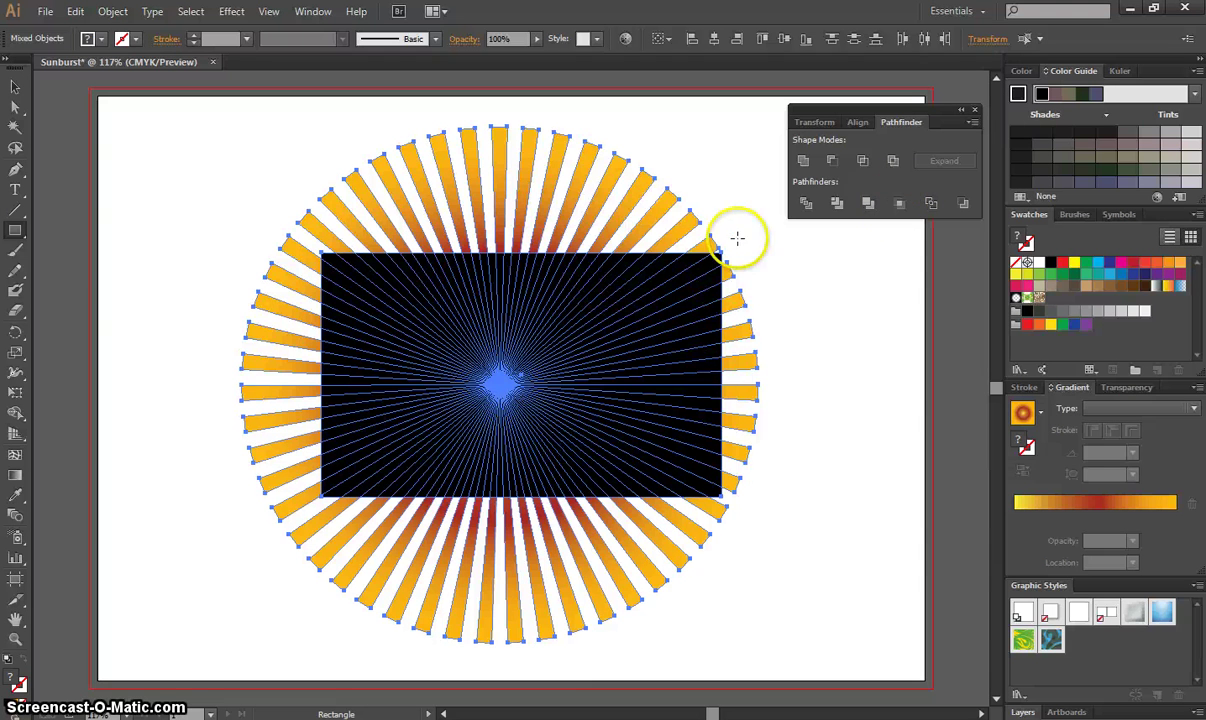
left_click(899, 205)
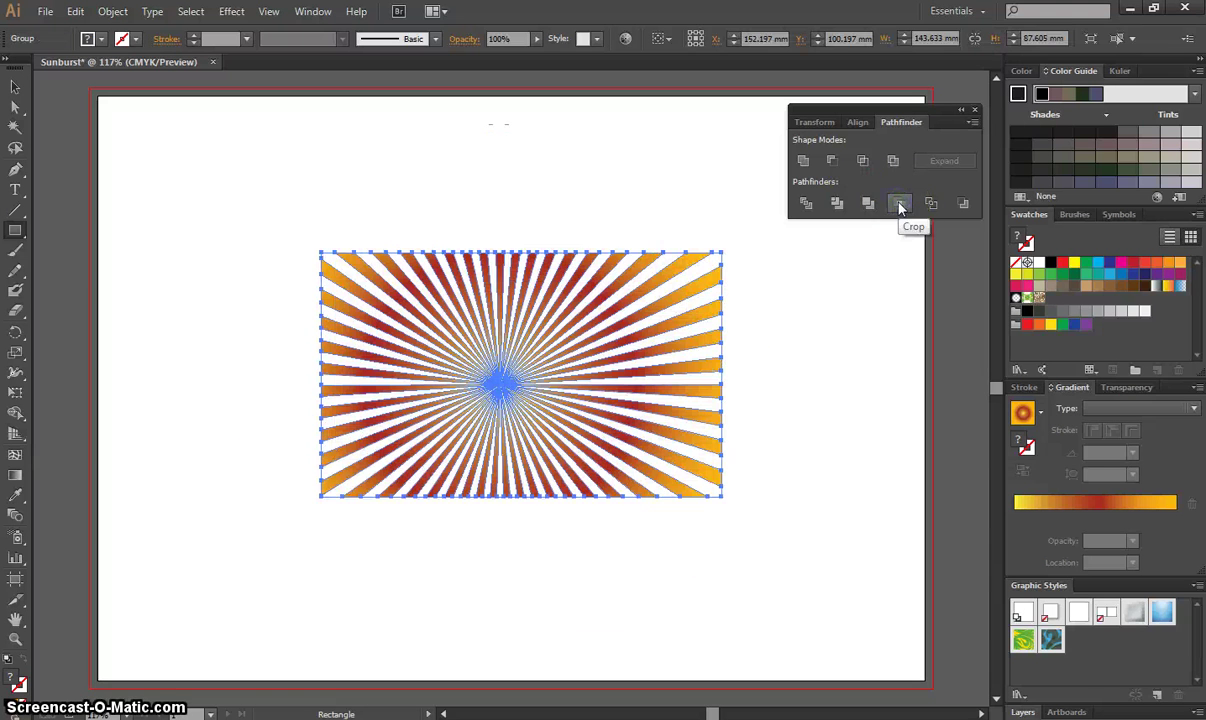
left_click(974, 110)
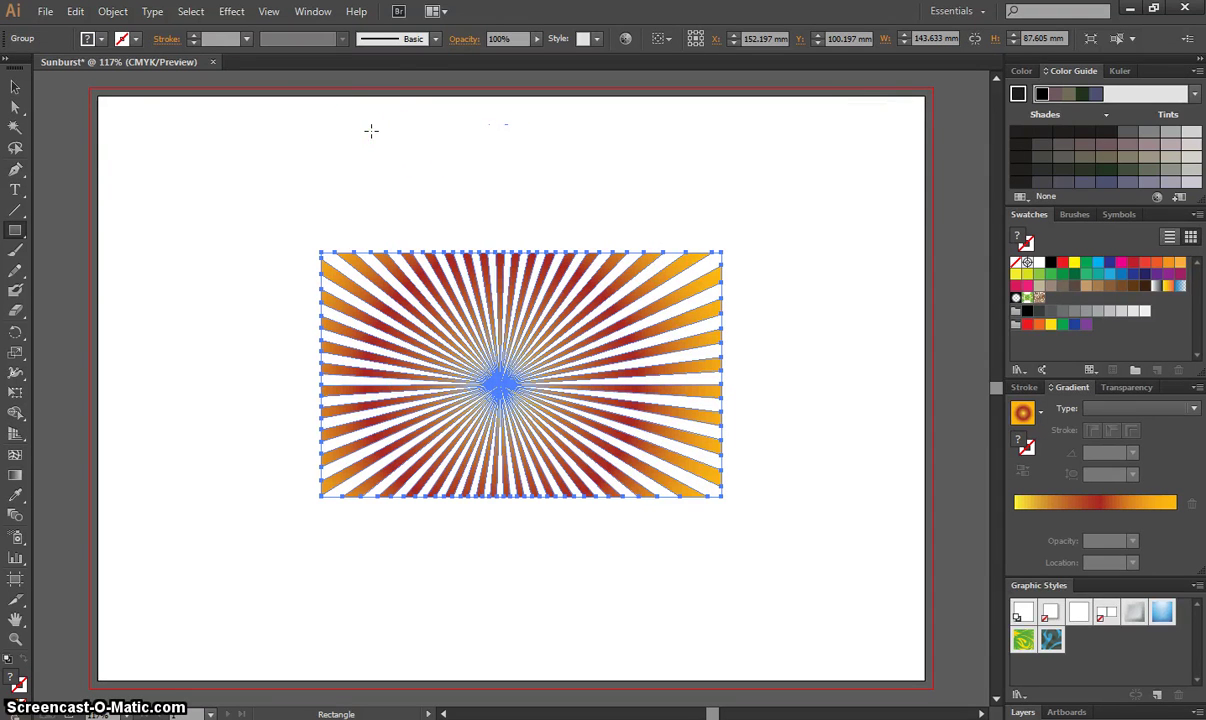
Move the cropped sunburst to the top-left and stretch it to about 303 × 216 mm, reaching the bleed.
left_click(15, 87)
left_click_drag(433, 320, 162, 131)
left_click_drag(488, 329, 930, 640)
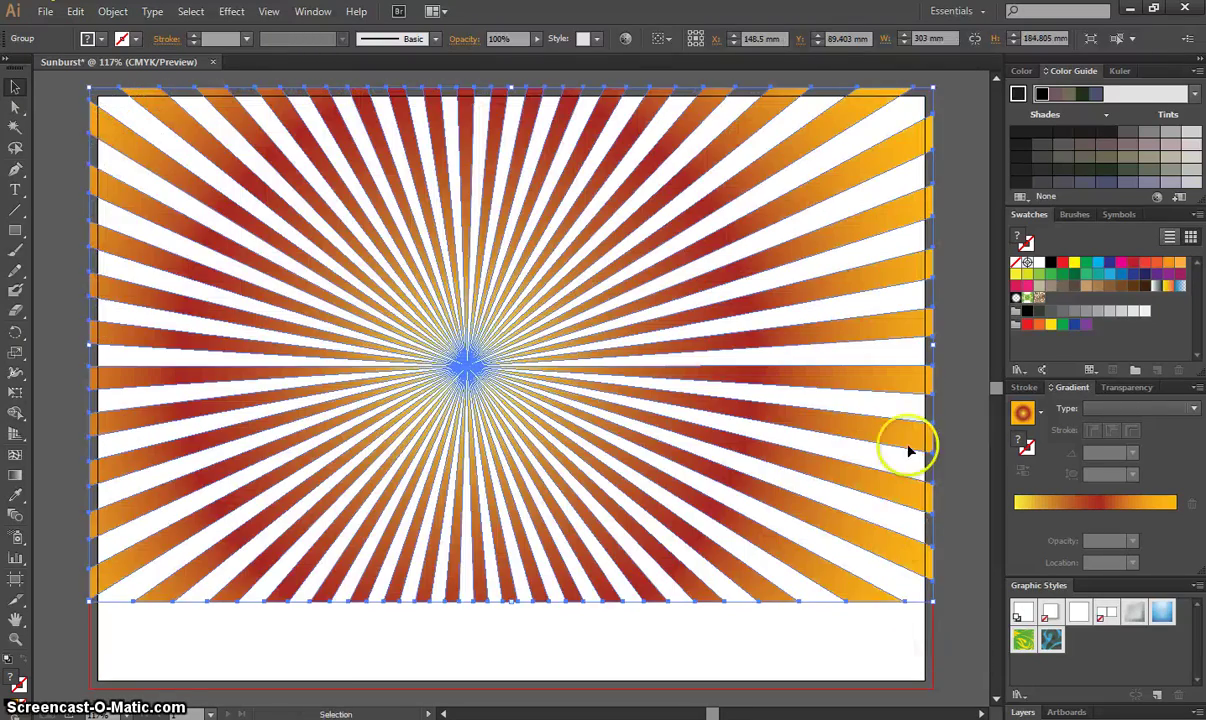
left_click(984, 408)
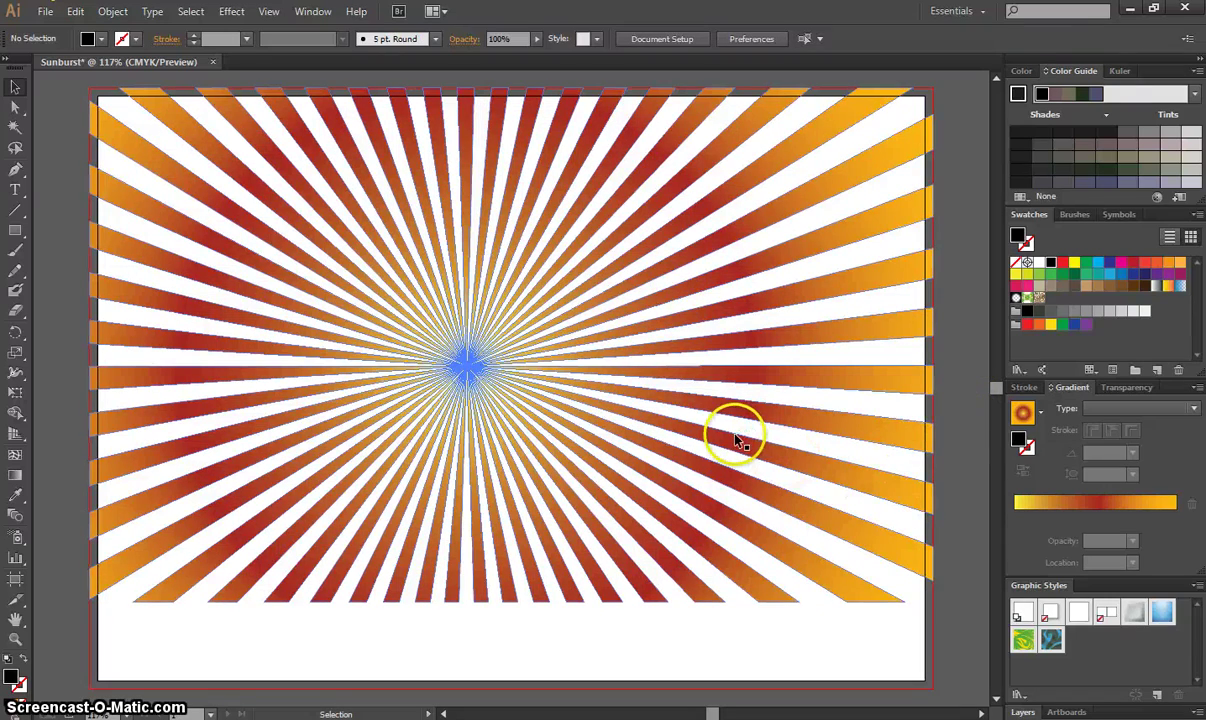
left_click(528, 495)
left_click_drag(511, 598, 516, 691)
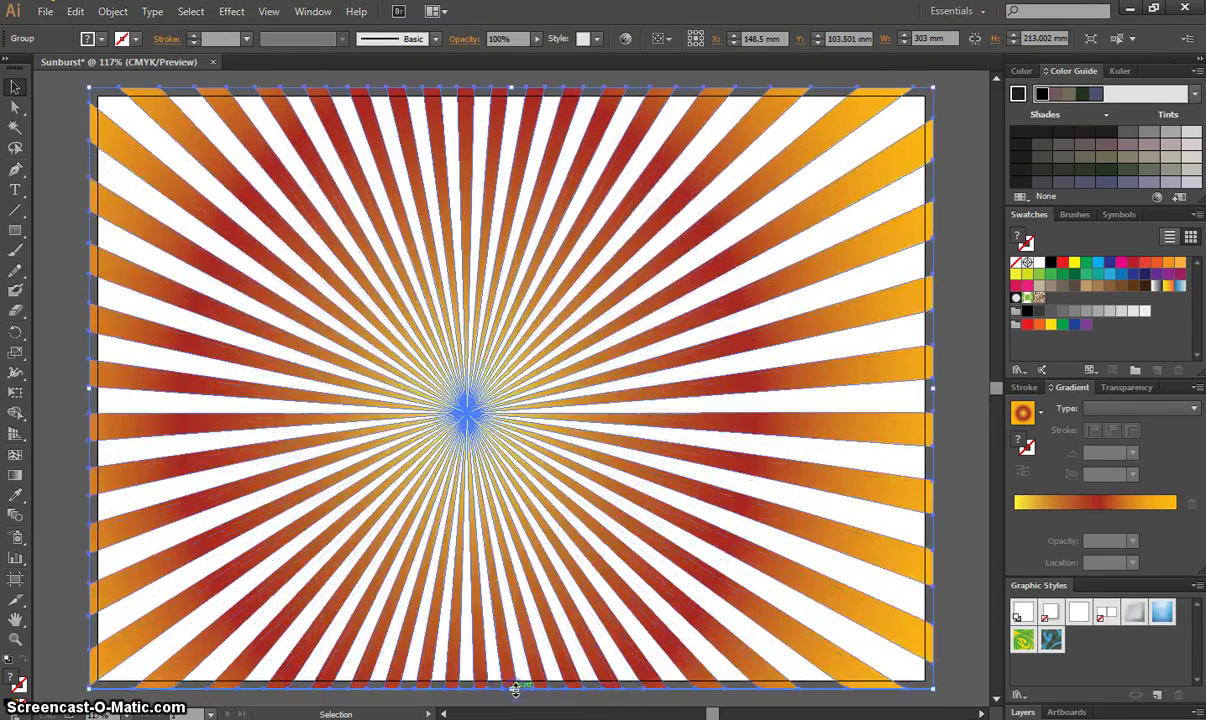
left_click(972, 494)
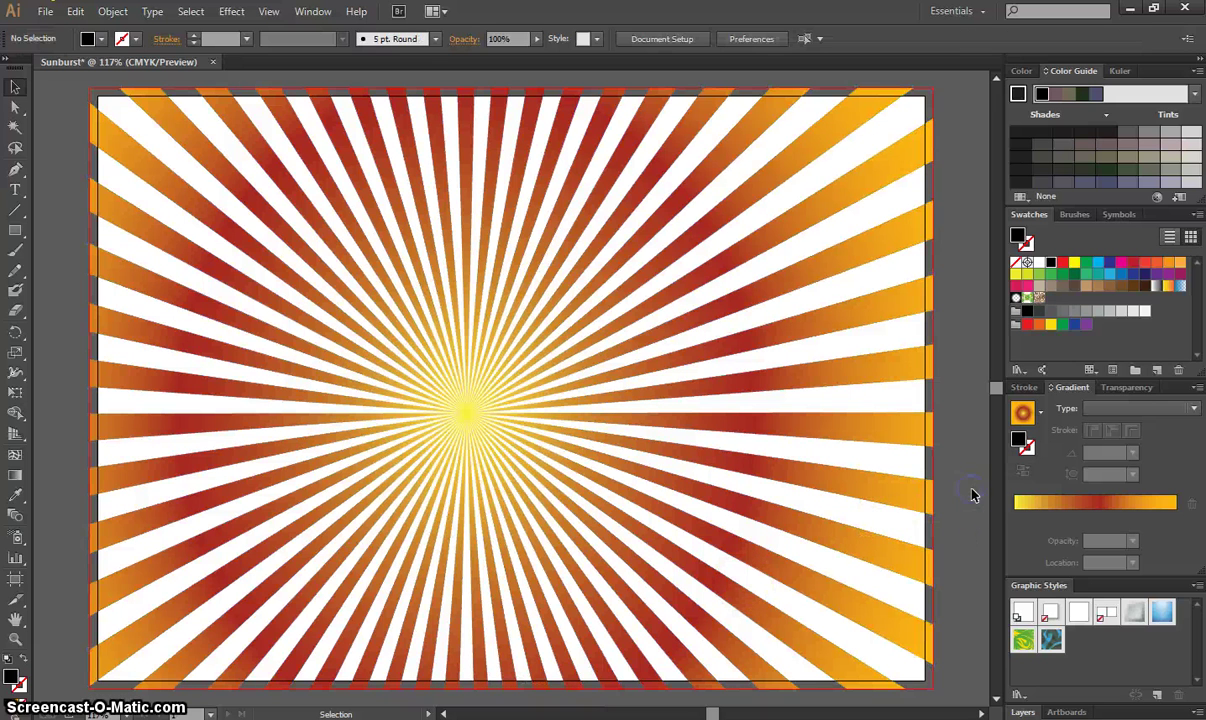
Drag the sunburst artwork into the Symbols panel and save it as a symbol named 'Sunburst'.
left_click(942, 541)
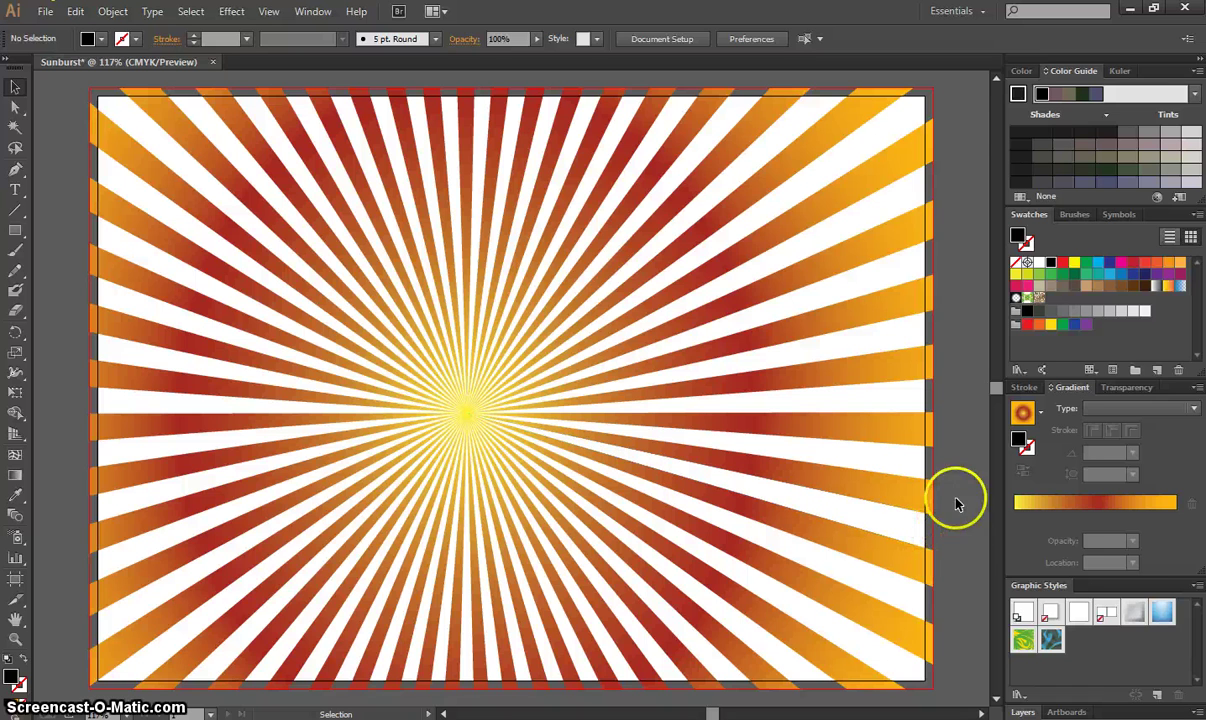
left_click(1082, 662)
left_click(1116, 213)
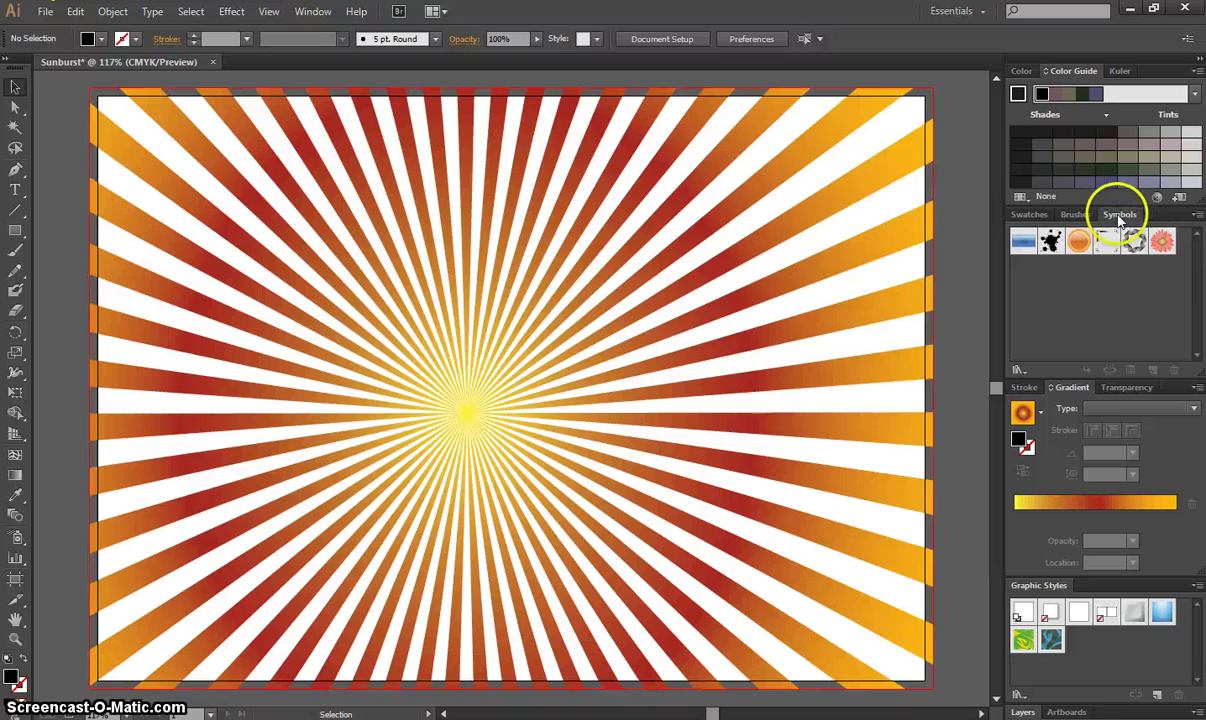
left_click(625, 127)
left_click(810, 199)
left_click(855, 250)
left_click_drag(855, 250, 1047, 290)
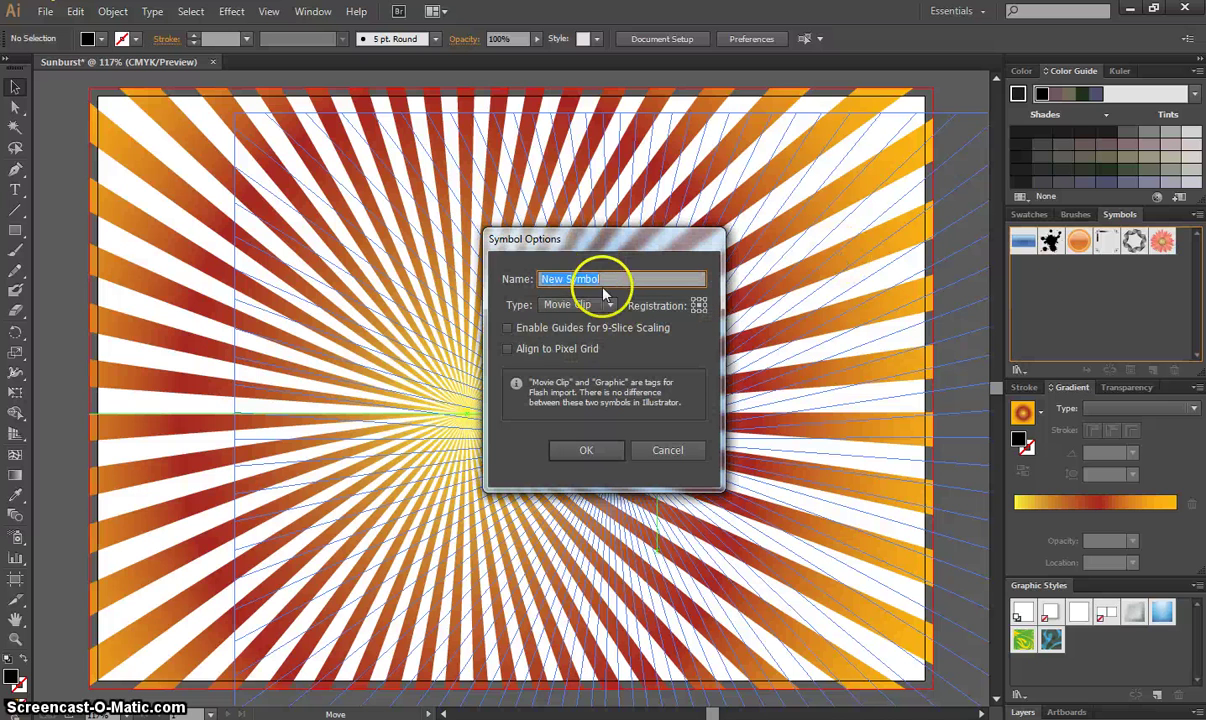
type("Sunburst")
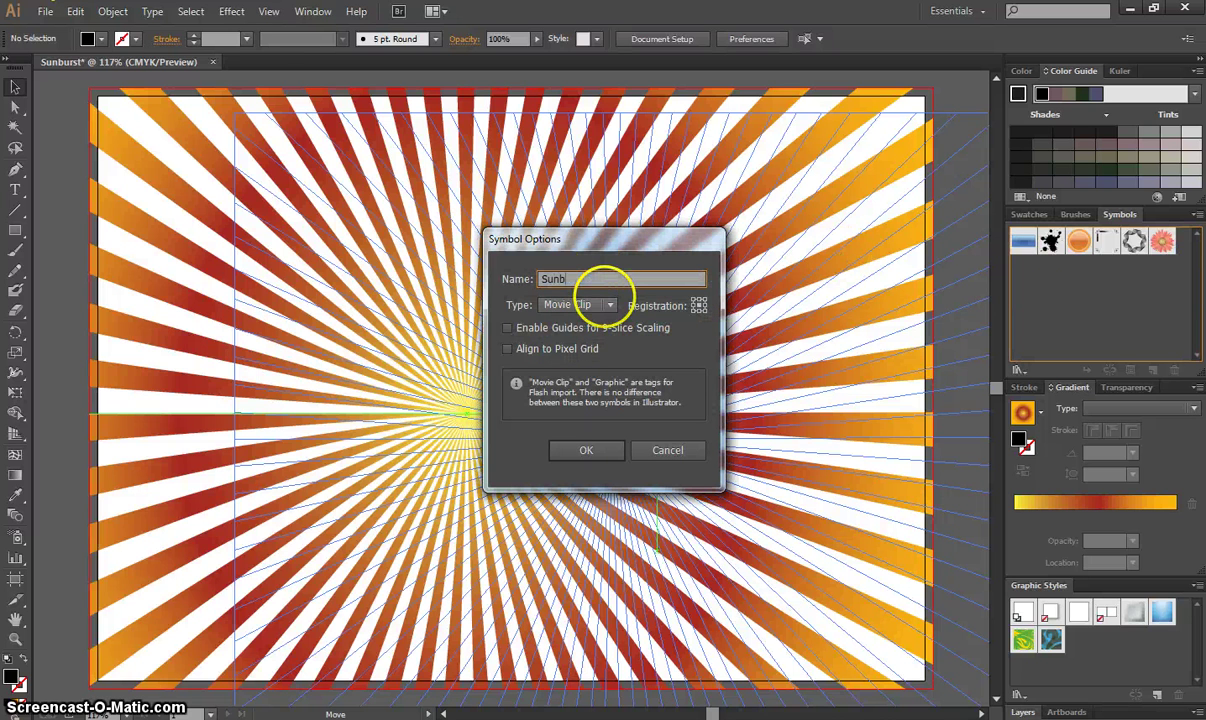
left_click(590, 451)
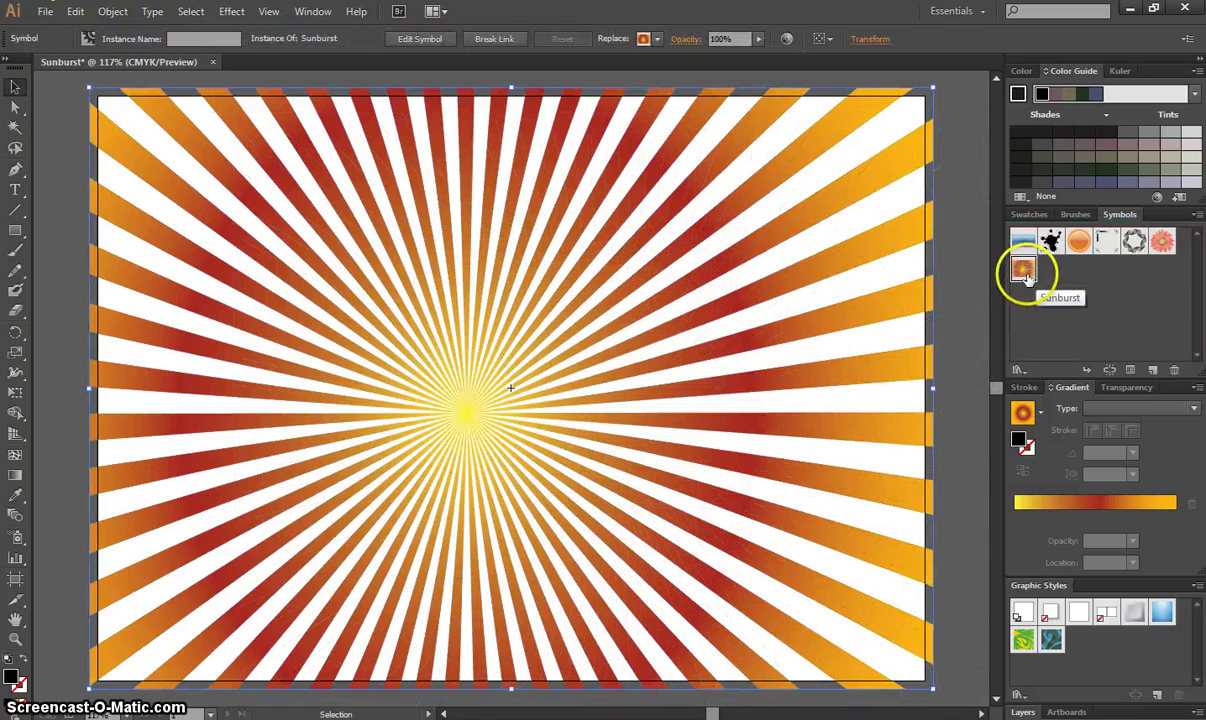
Shrink the first Sunburst instance into the top-left and place a matching second instance beside it.
left_click_drag(932, 88, 405, 490)
left_click_drag(330, 530, 379, 153)
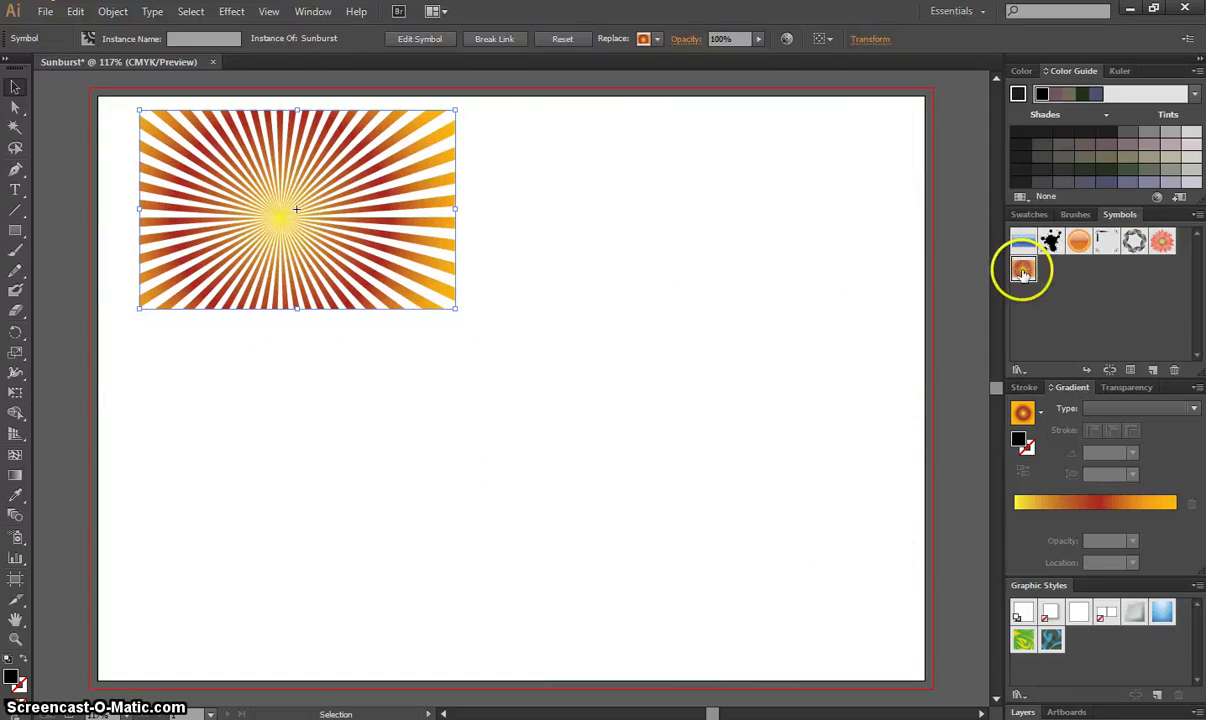
left_click_drag(725, 425, 725, 426)
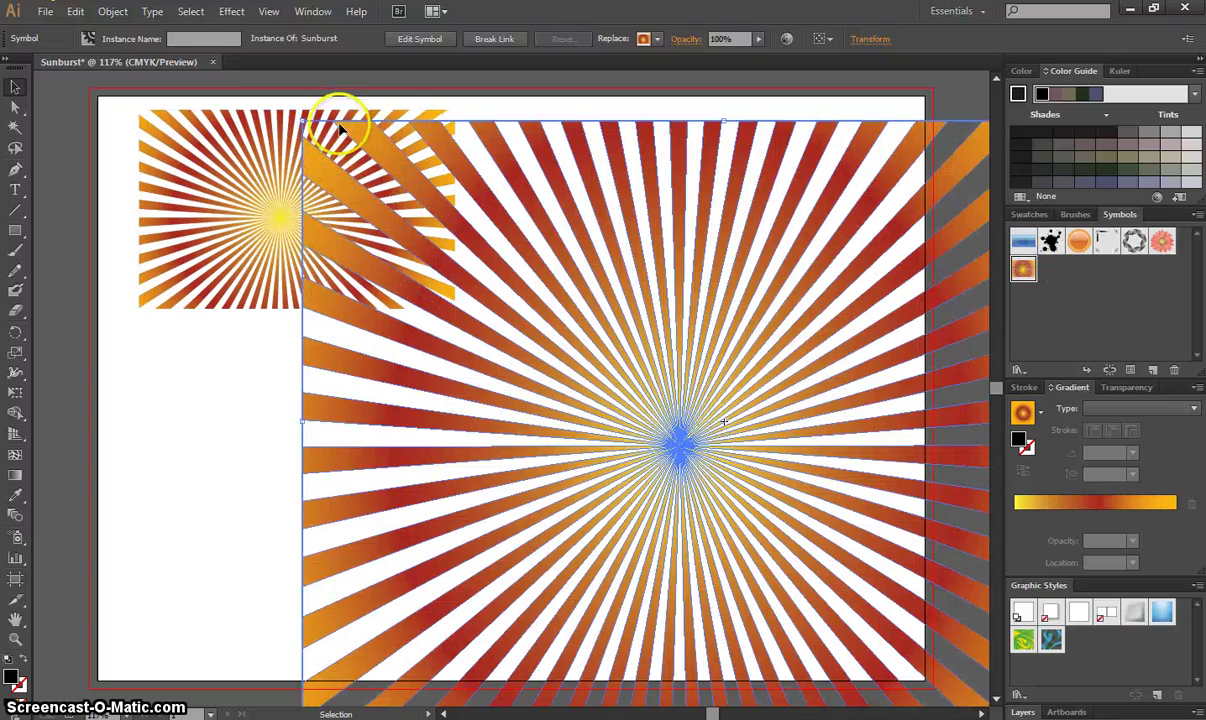
left_click_drag(305, 121, 581, 364)
left_click_drag(735, 468, 565, 227)
left_click_drag(976, 487, 853, 336)
Add a third Sunburst instance, scaled down to match, at the lower left of the artboard.
left_click(1022, 270)
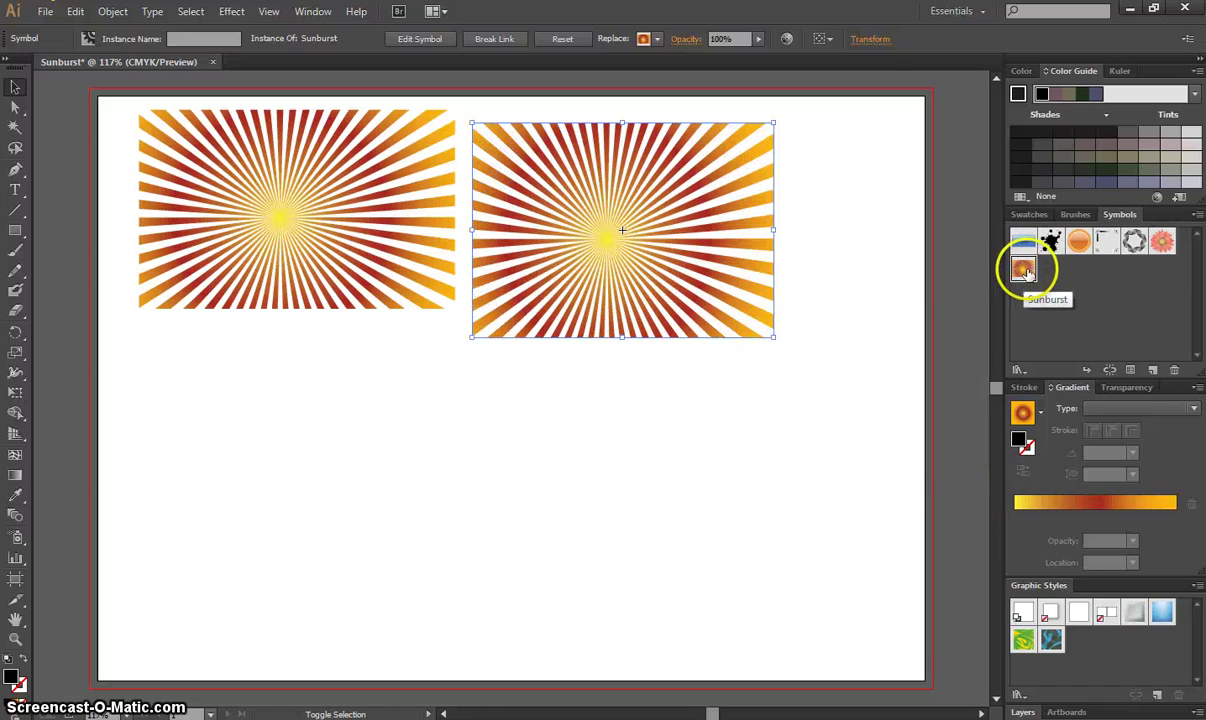
left_click_drag(1022, 272, 380, 425)
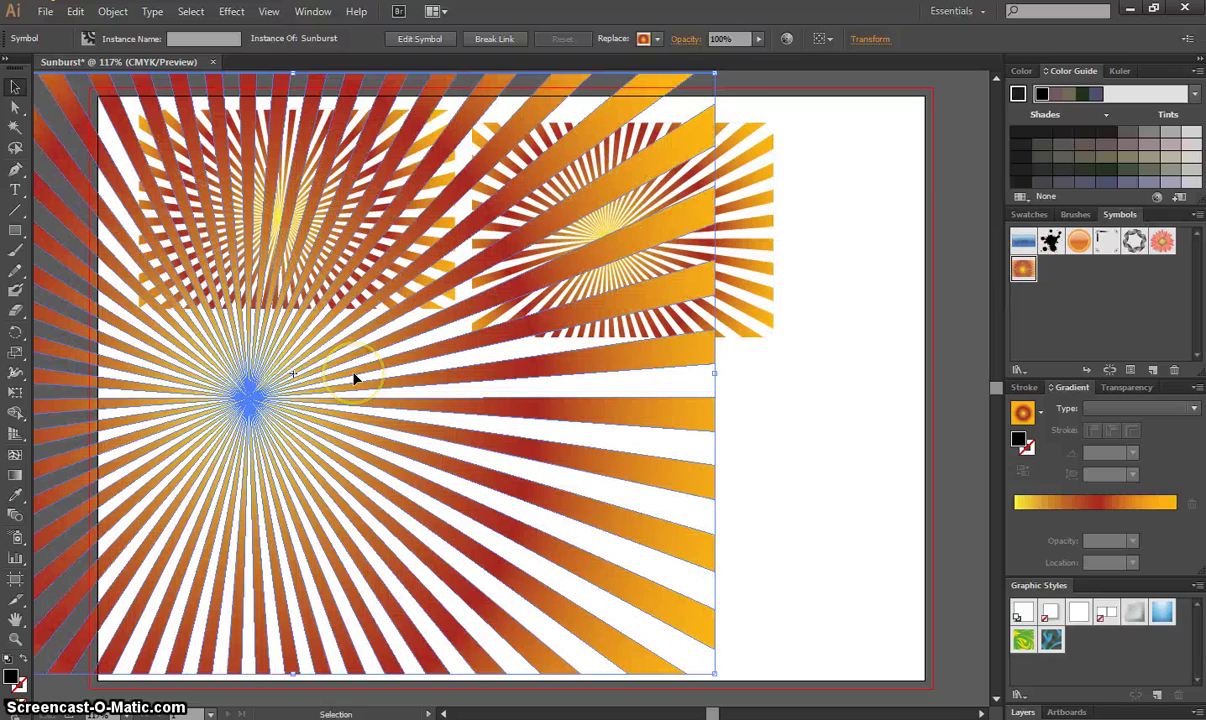
left_click(721, 73)
left_click(712, 72)
left_click_drag(714, 73, 210, 435)
left_click_drag(182, 475, 474, 427)
left_click(668, 431)
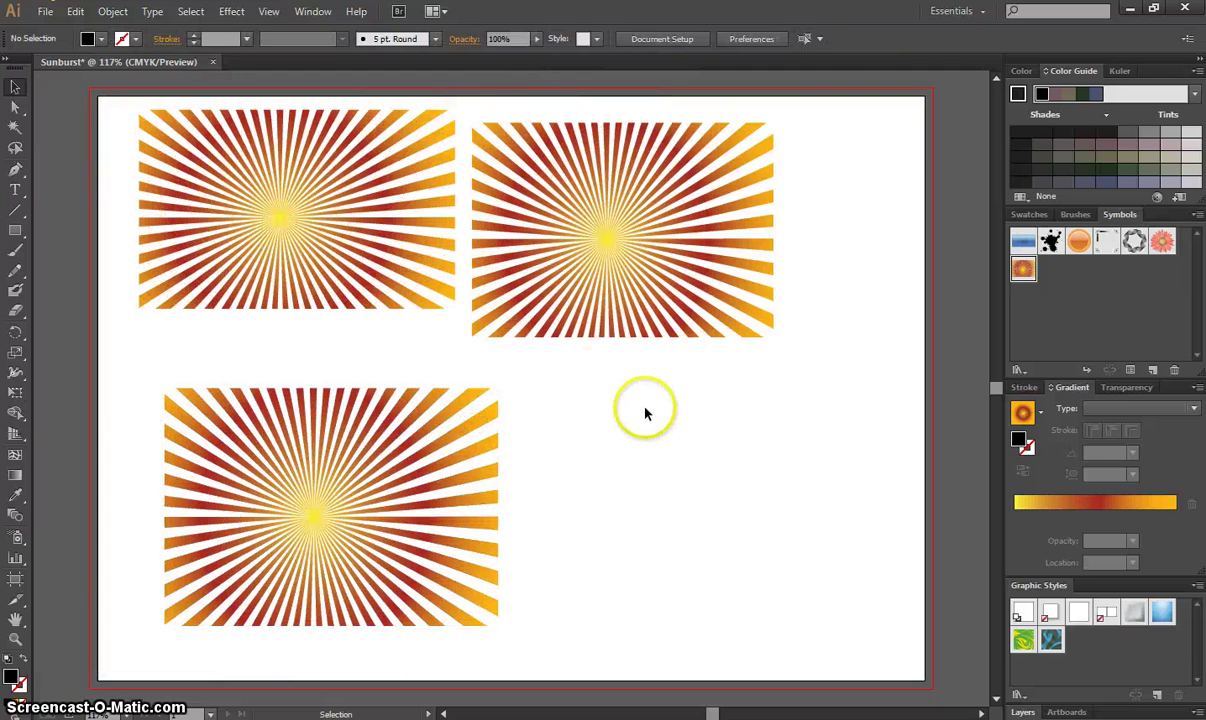
left_click(45, 12)
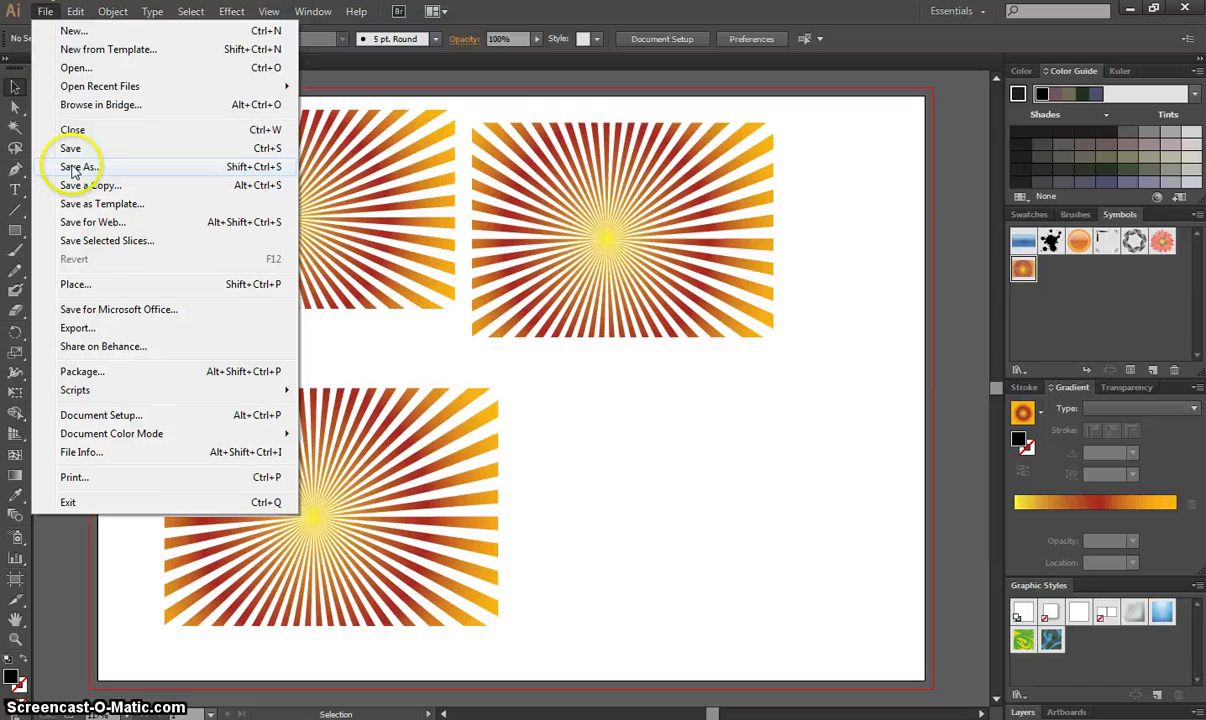
left_click(634, 13)
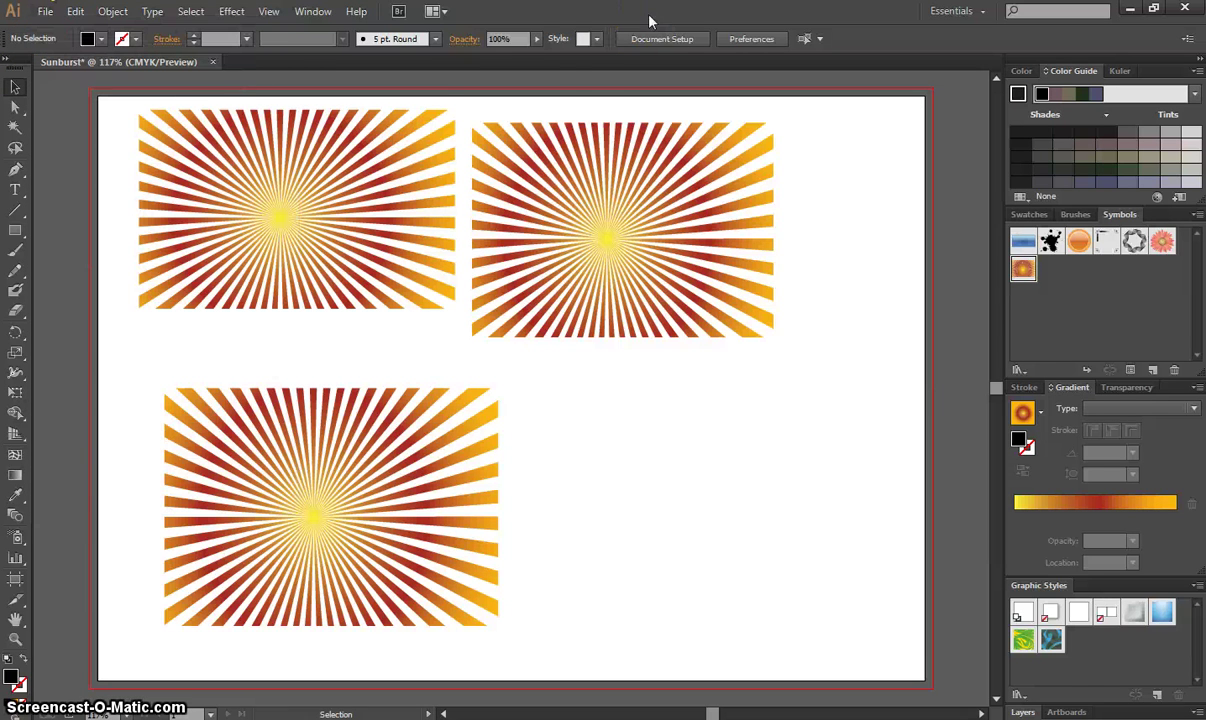